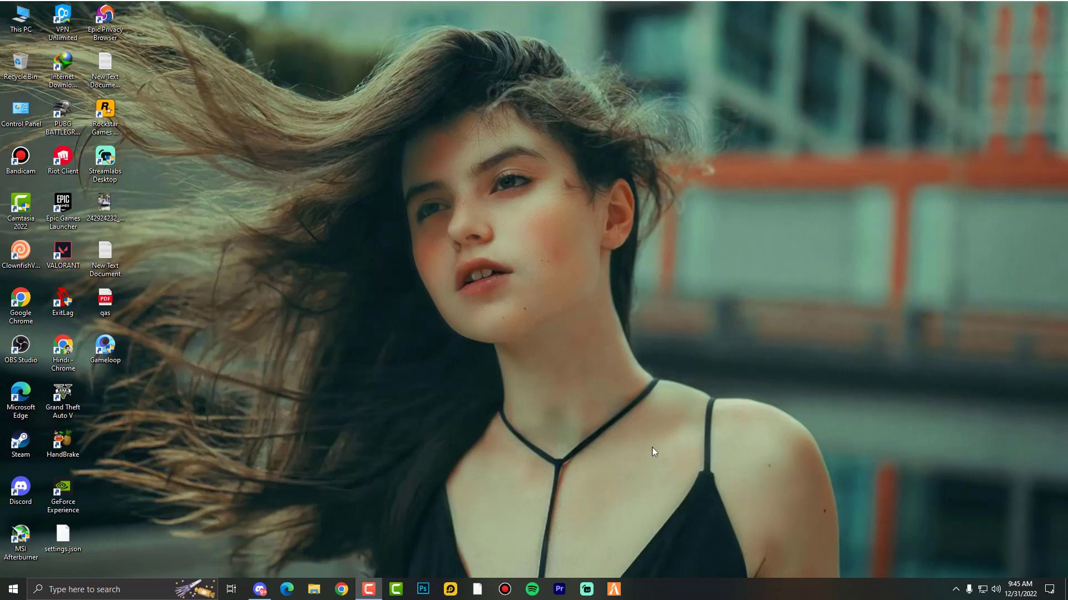
Refresh the Windows 10 desktop from its right-click menu.
right_click(402, 337)
left_click(436, 369)
Launch NVIDIA Control Panel and push the image settings preference slider fully to Performance.
right_click(315, 352)
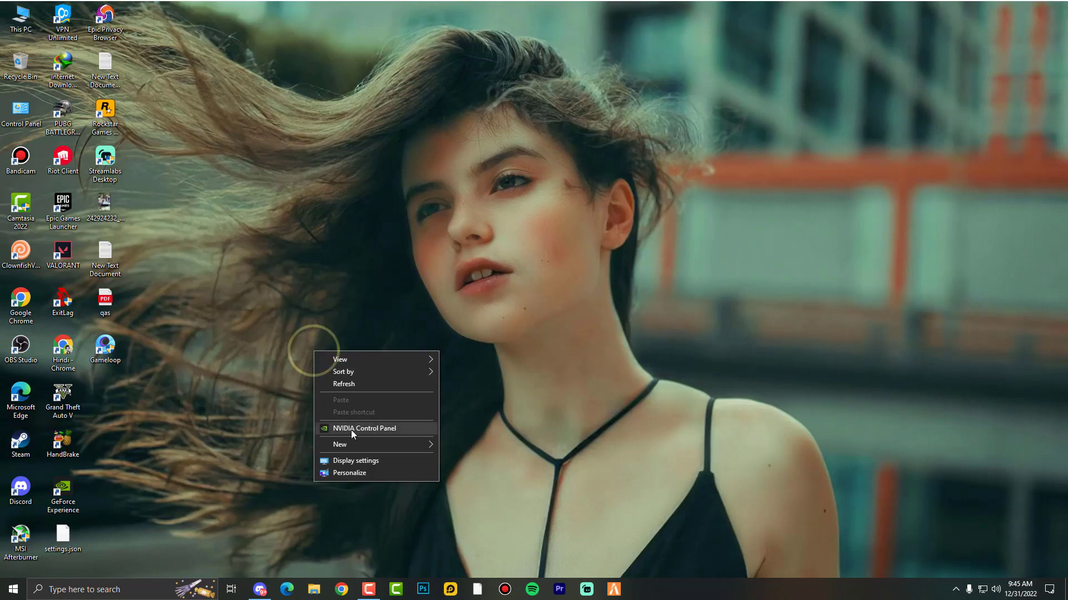
left_click(351, 430)
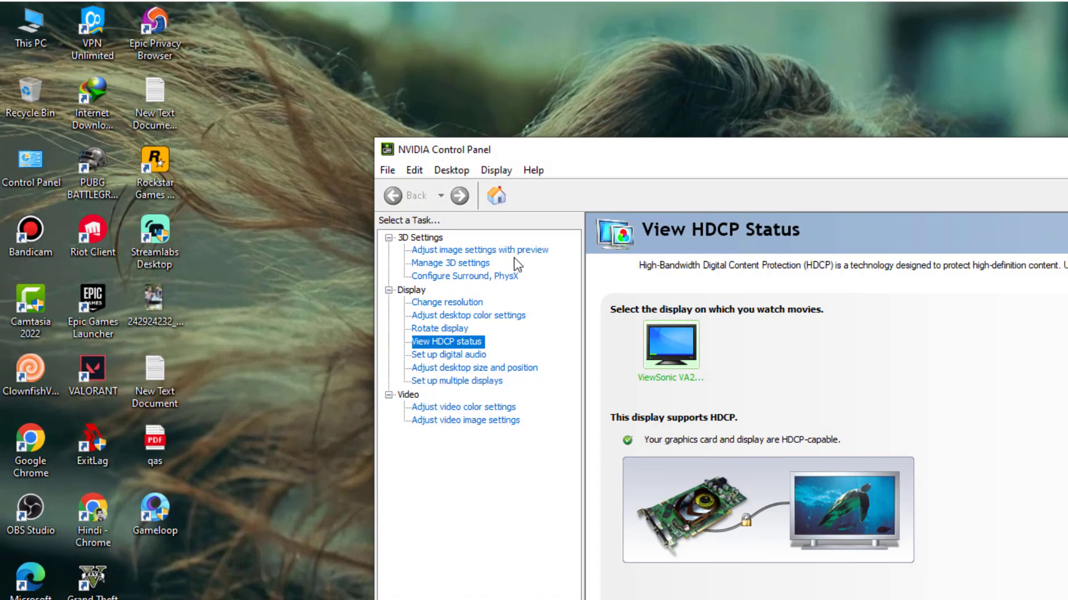
left_click(515, 252)
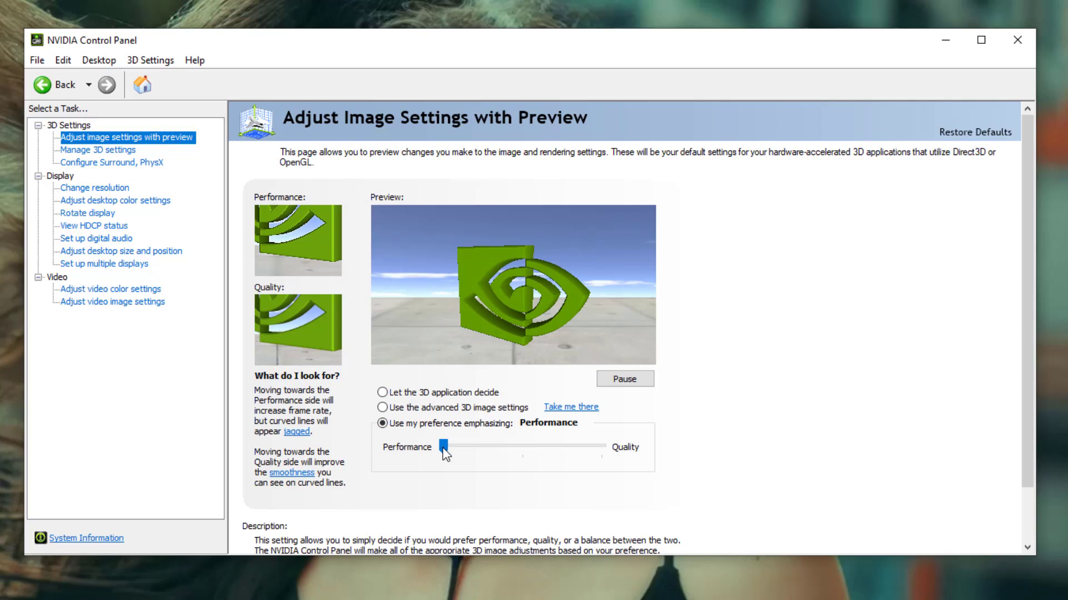
left_click_drag(443, 449, 426, 455)
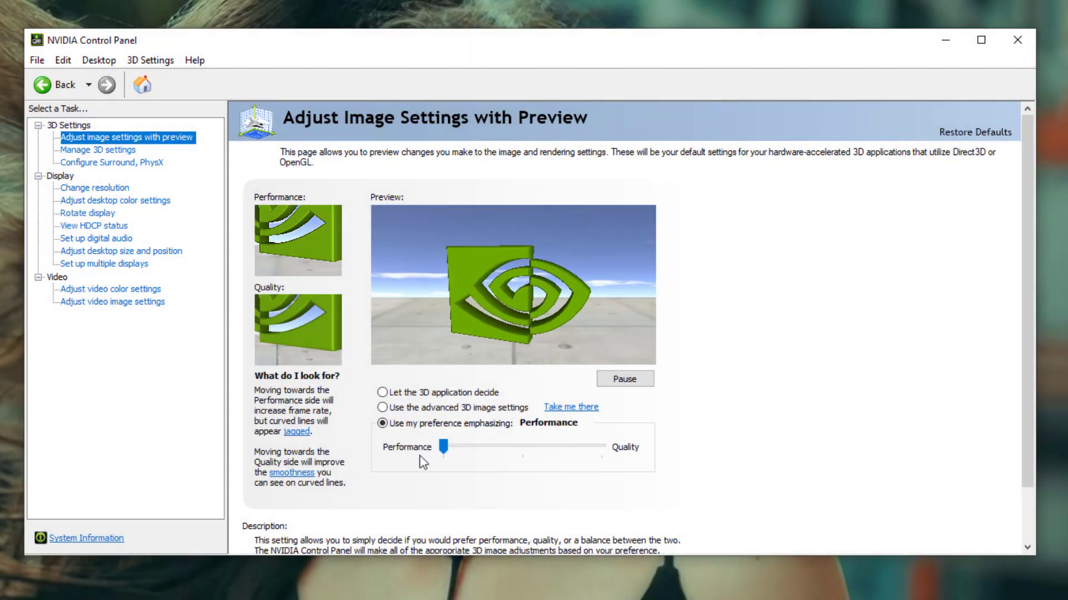
left_click_drag(512, 447, 444, 448)
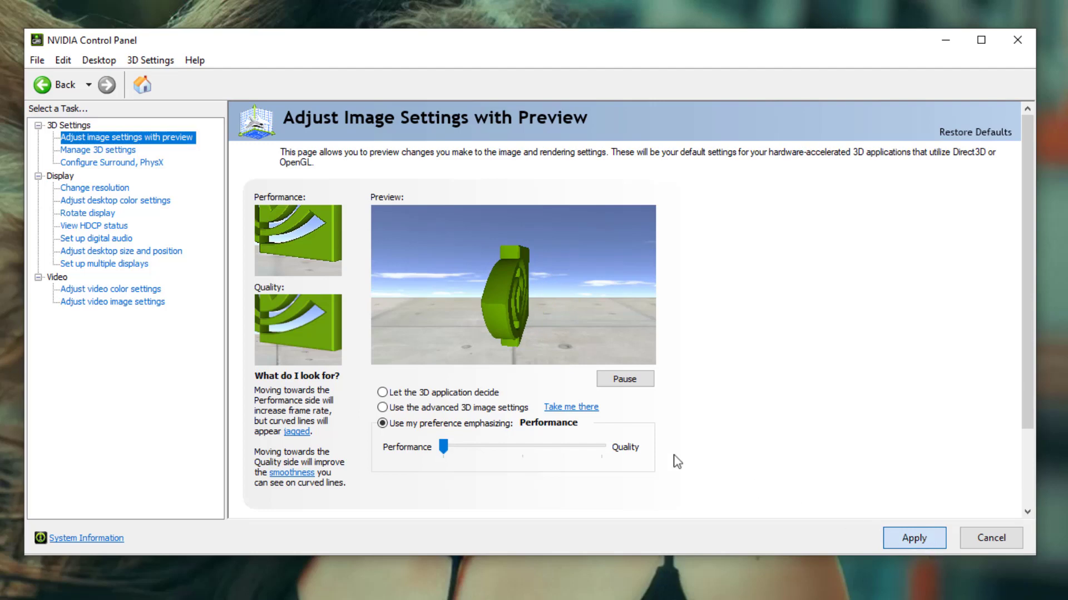
Review the desktop size and position Scaling tab, showing Full-screen performed on Display.
left_click(111, 251)
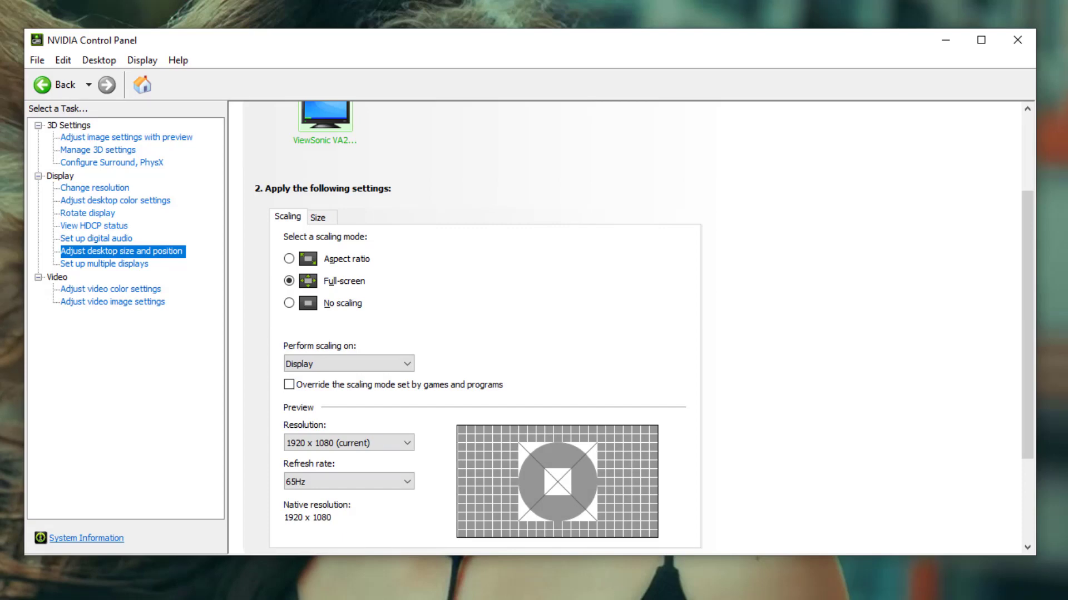
scroll(638, 328, "down", 2)
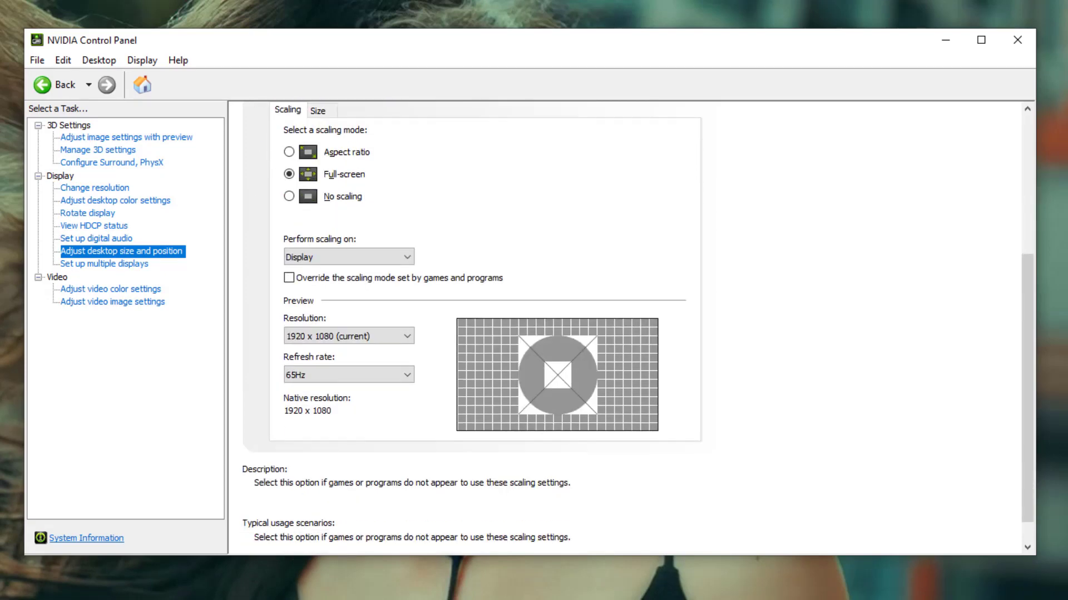
scroll(345, 374, "up", 2)
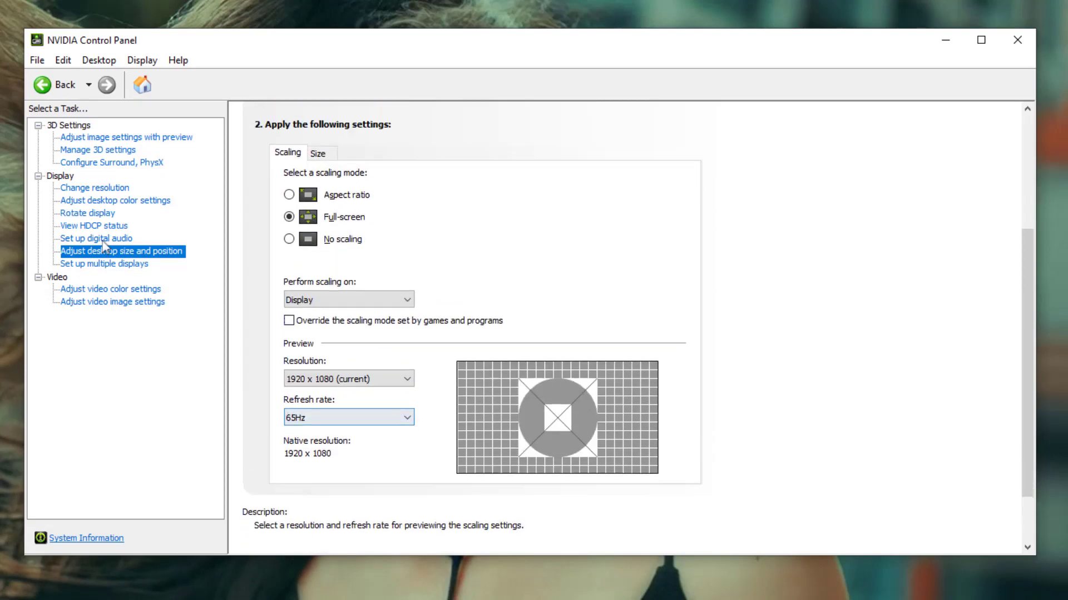
Select the custom 1920 × 1080 progressive resolution at 65Hz on Change Resolution.
left_click(106, 189)
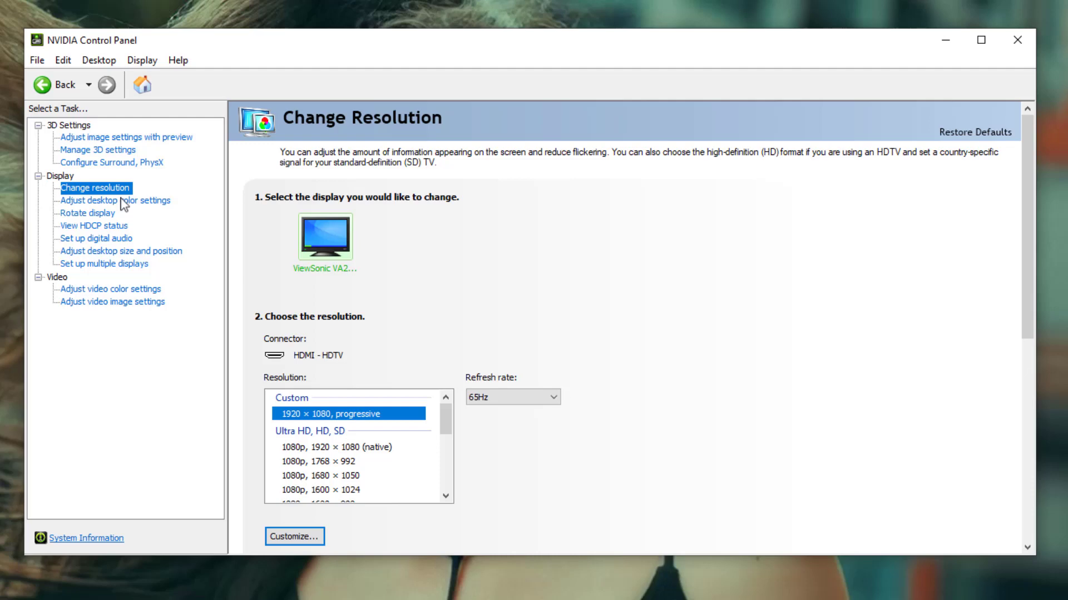
scroll(512, 415, "down", 2)
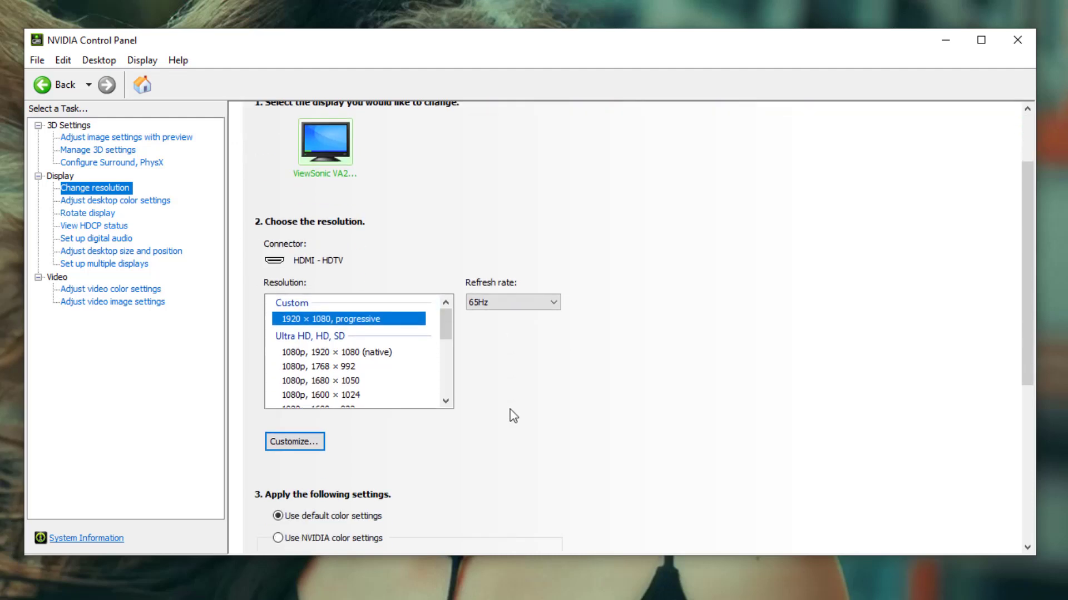
left_click(411, 352)
left_click(502, 302)
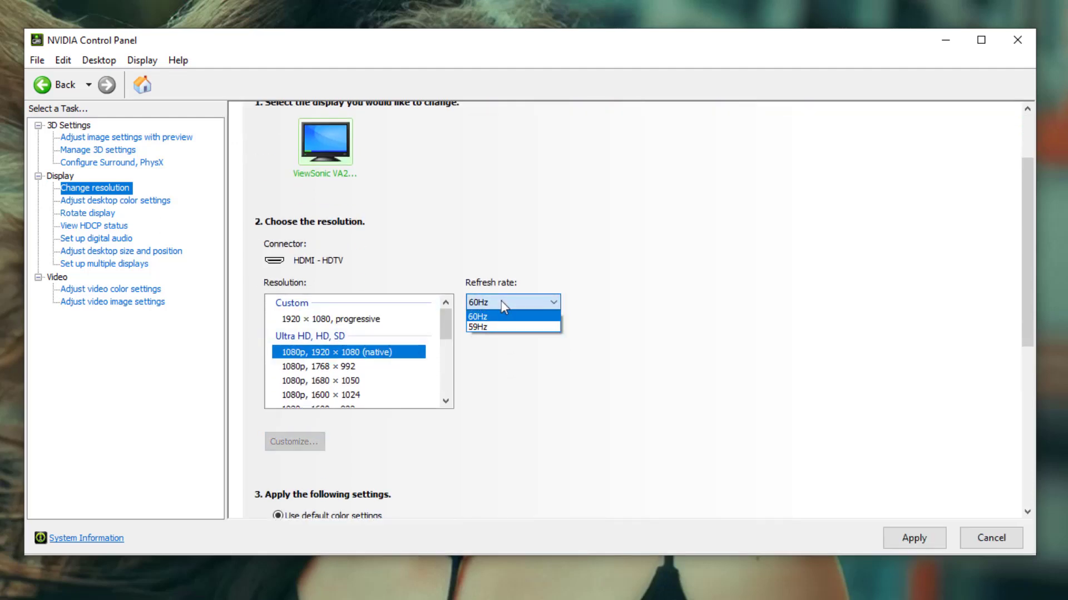
left_click(389, 327)
left_click(369, 319)
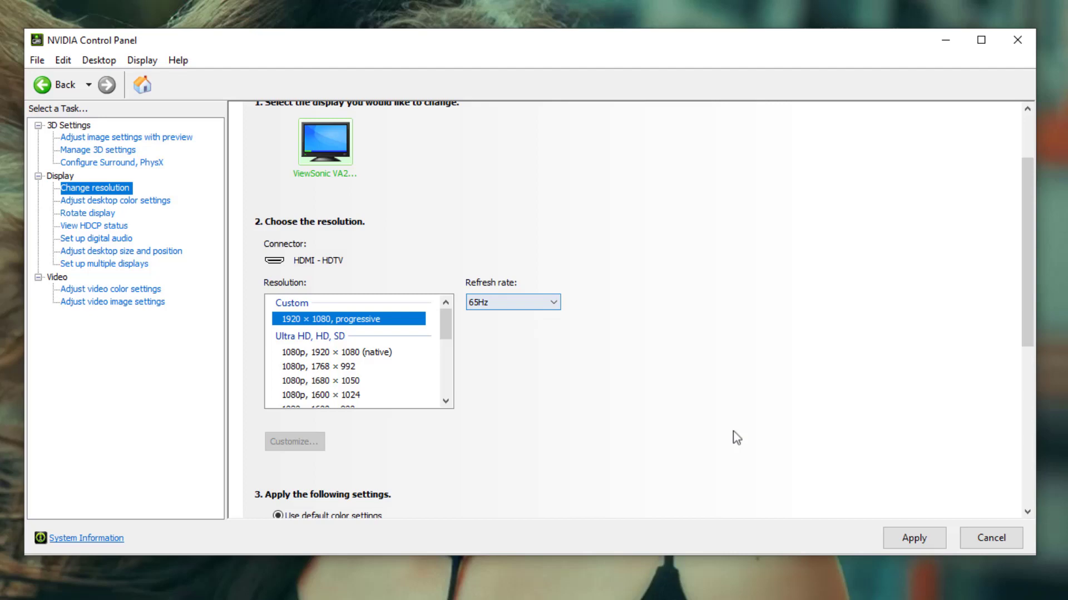
Apply and keep the 1920 × 1080 65Hz resolution, then close NVIDIA Control Panel.
left_click(921, 538)
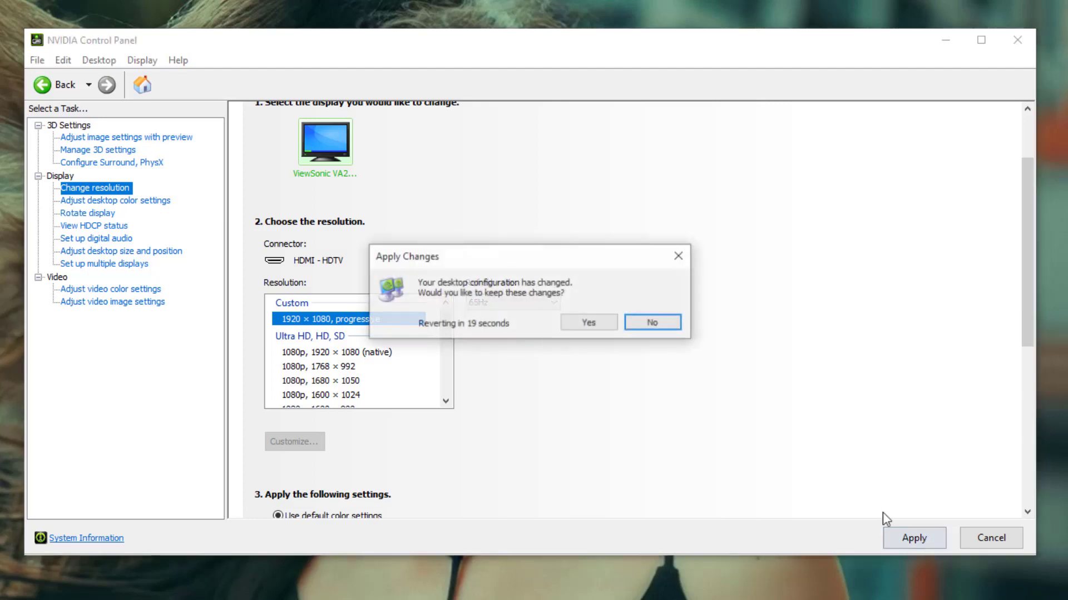
left_click(587, 323)
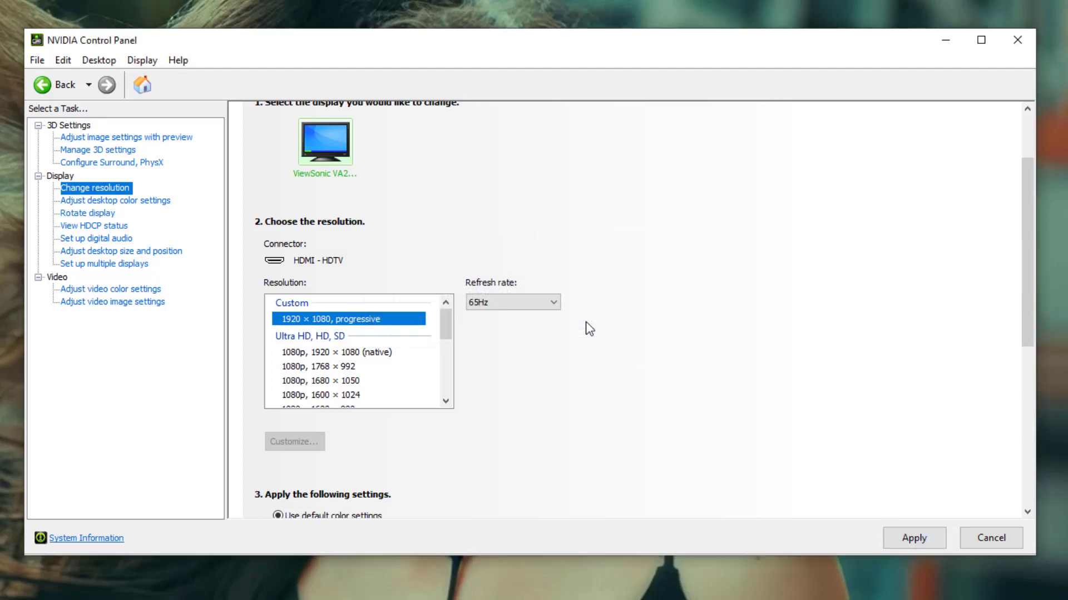
left_click(1015, 41)
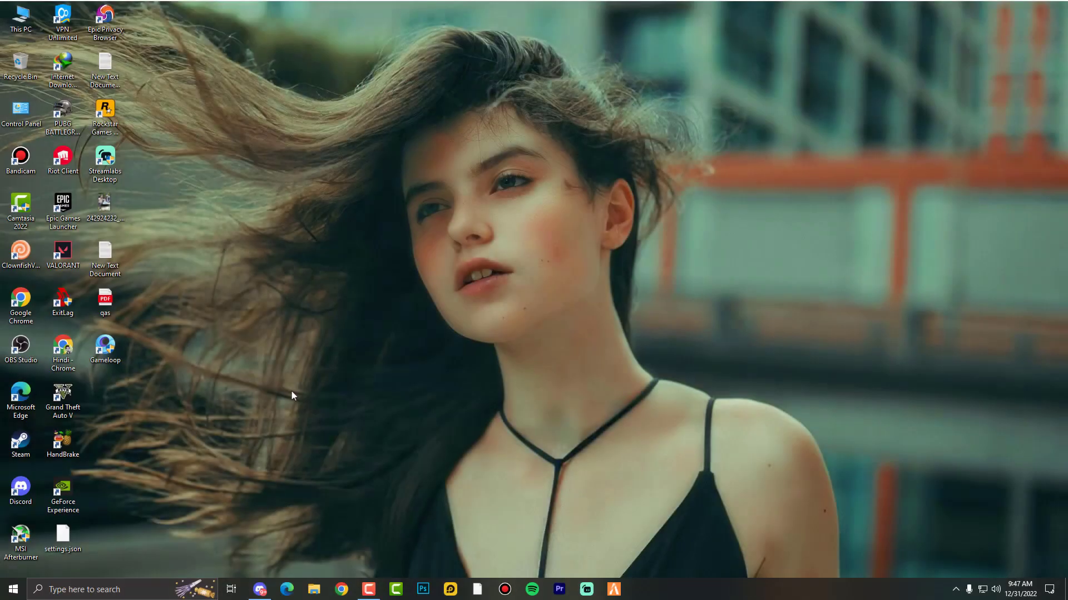
Open the VALORANT shortcut's file location, then go to This PC.
right_click(59, 257)
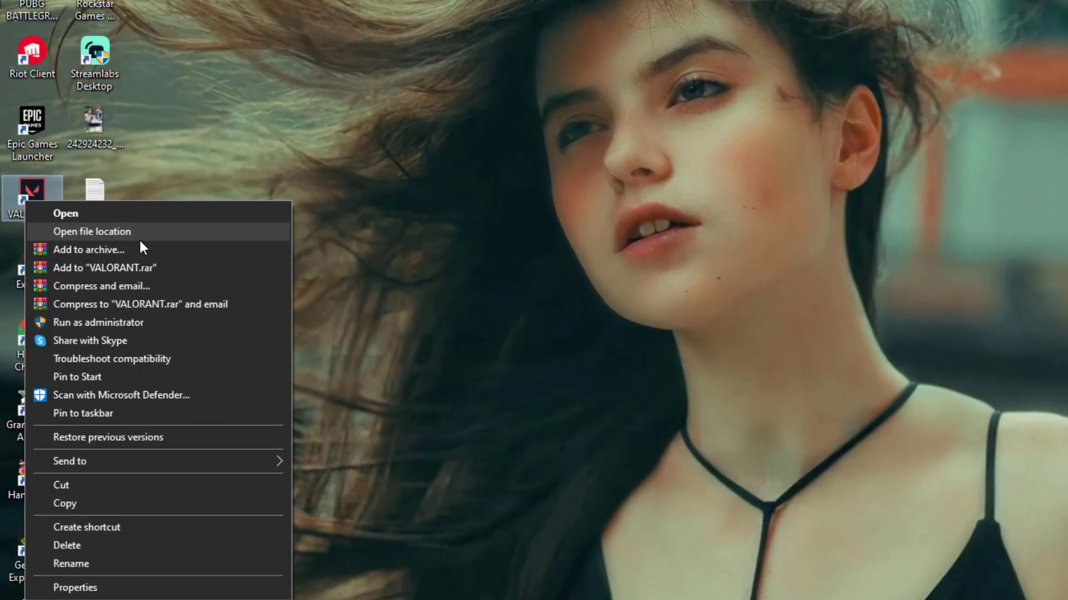
left_click(139, 238)
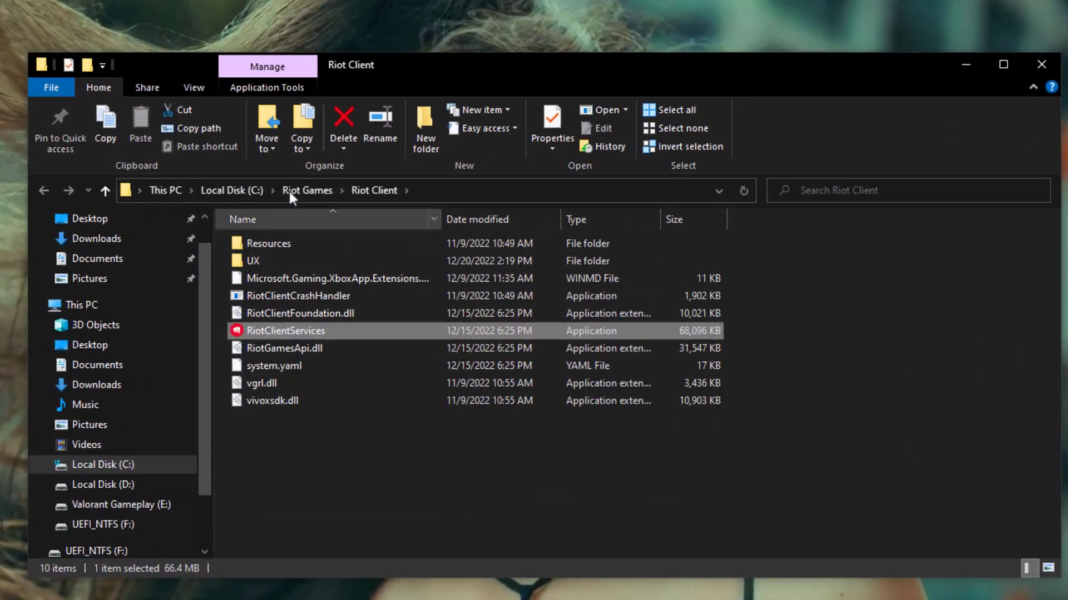
left_click(308, 189)
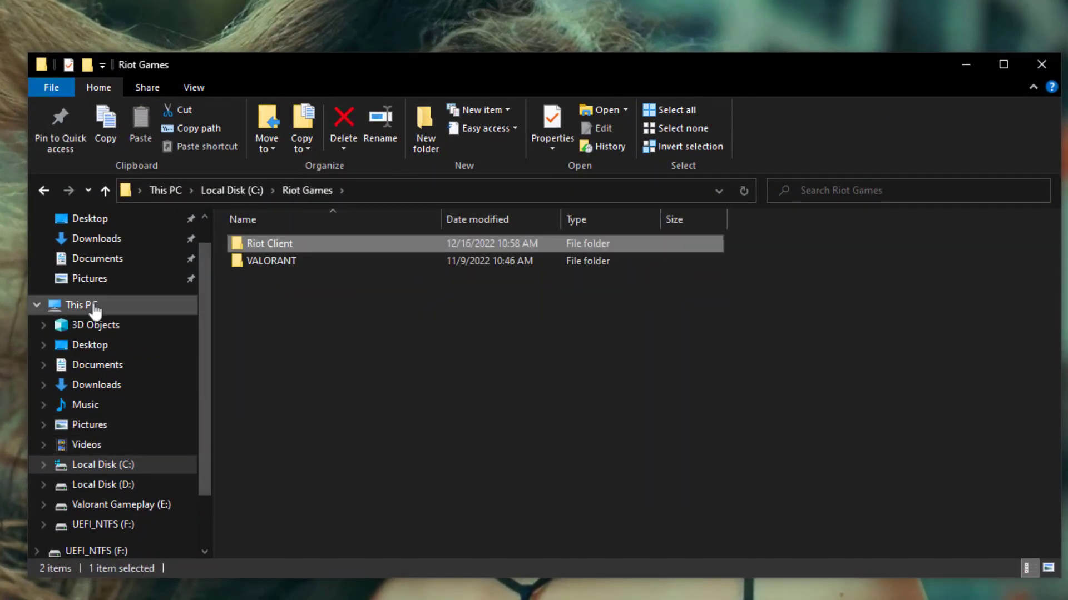
left_click(78, 305)
Navigate to C:\Riot Games\VALORANT\live and select the VALORANT application.
double_click(344, 425)
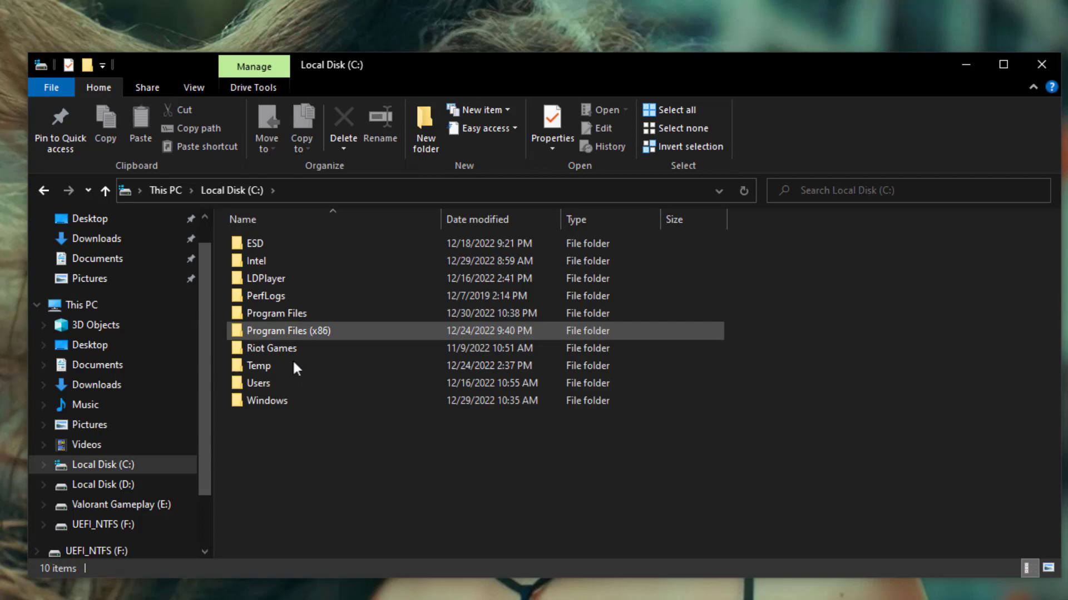
double_click(282, 348)
left_click(278, 261)
double_click(278, 258)
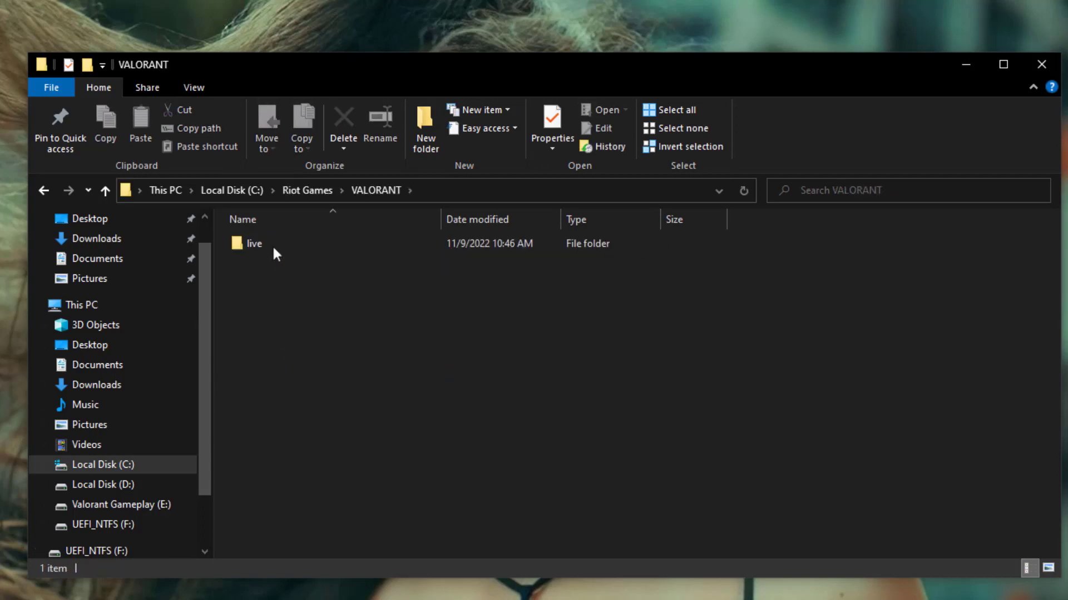
double_click(272, 244)
left_click(275, 315)
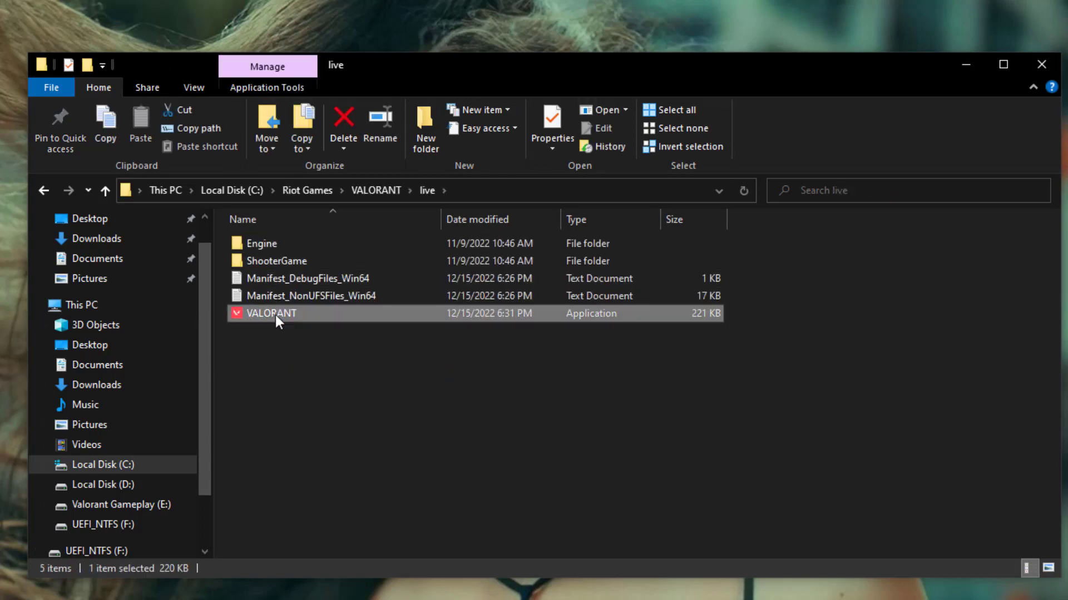
right_click(277, 314)
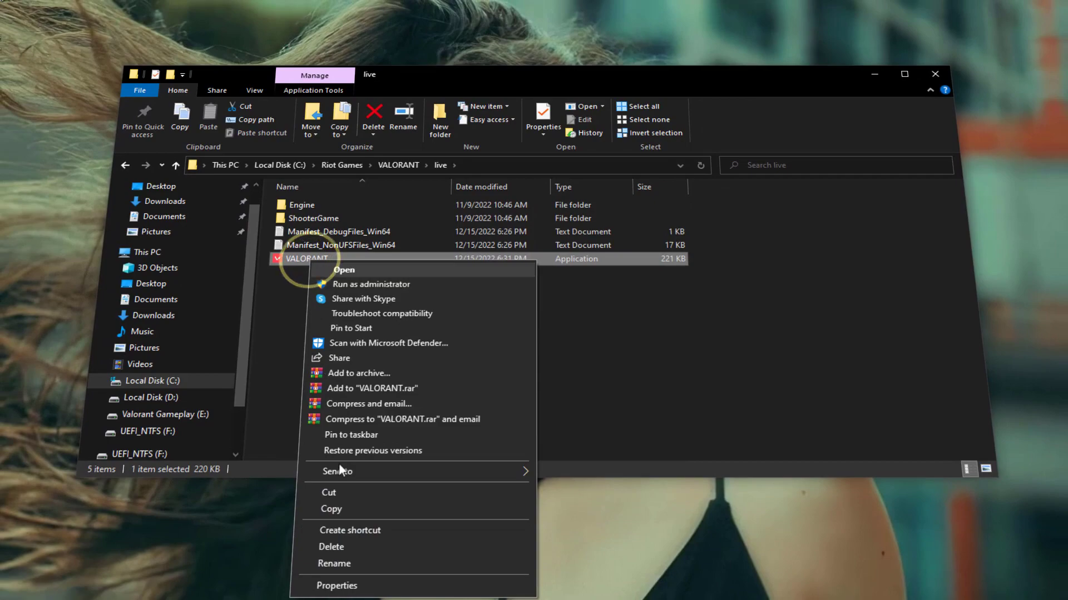
Check Disable fullscreen optimizations on VALORANT's Compatibility tab, apply, and close Properties.
left_click(356, 585)
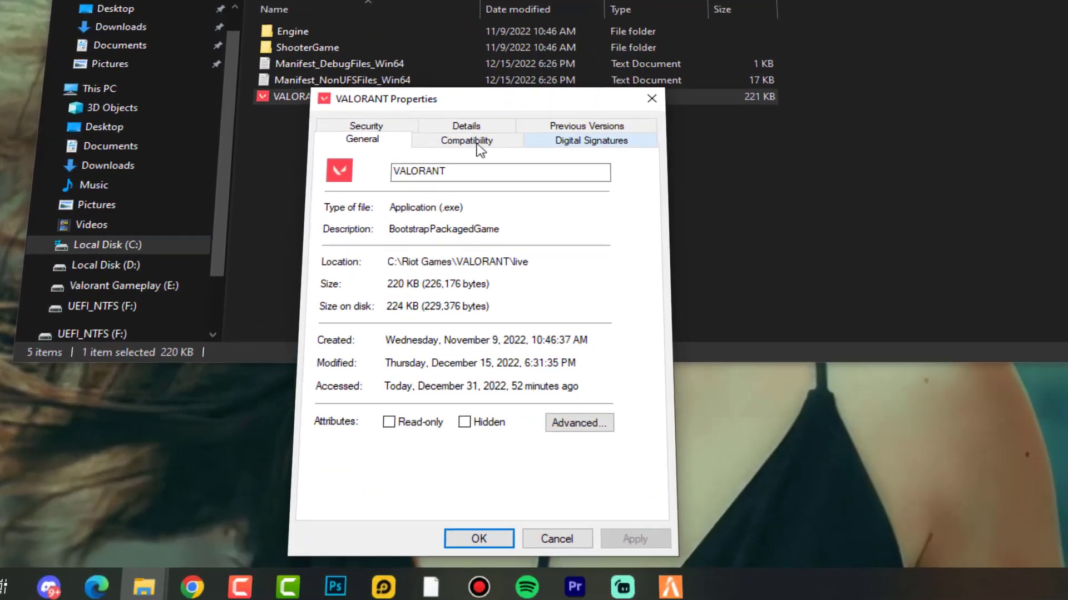
left_click(444, 264)
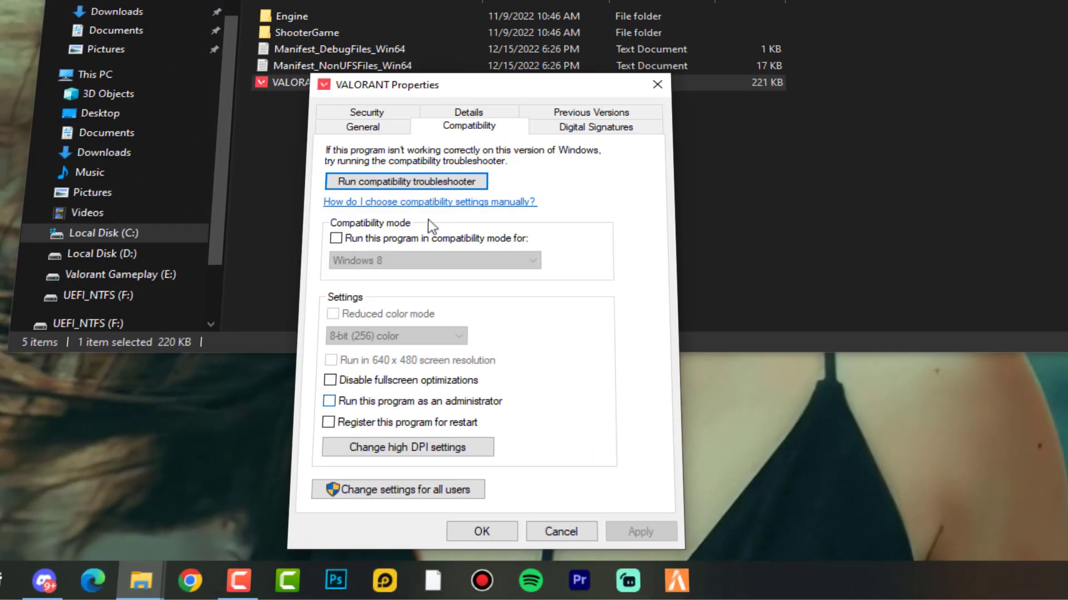
left_click(350, 381)
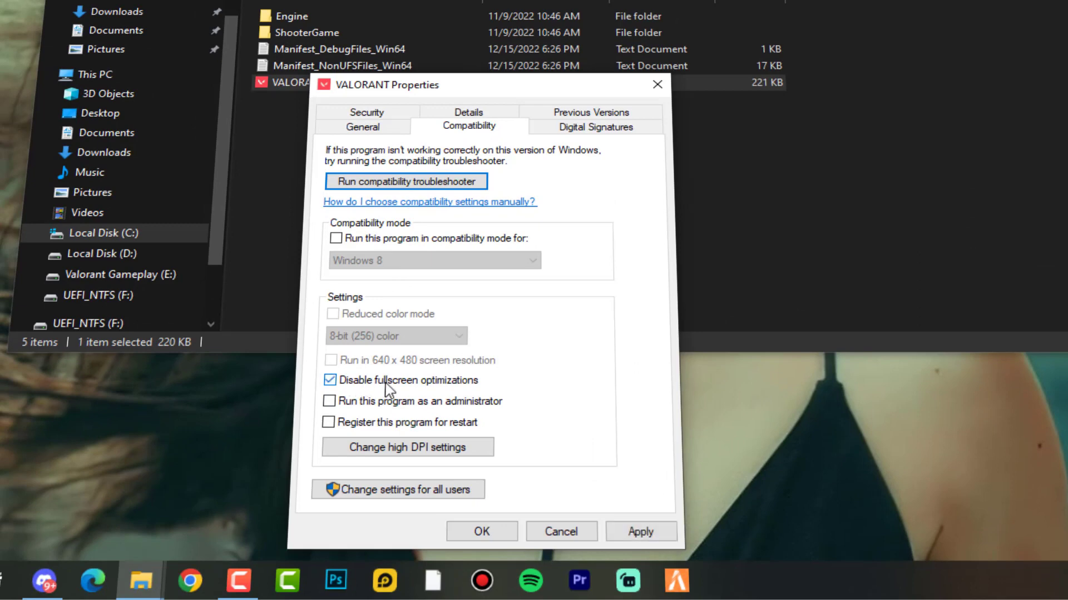
left_click(635, 531)
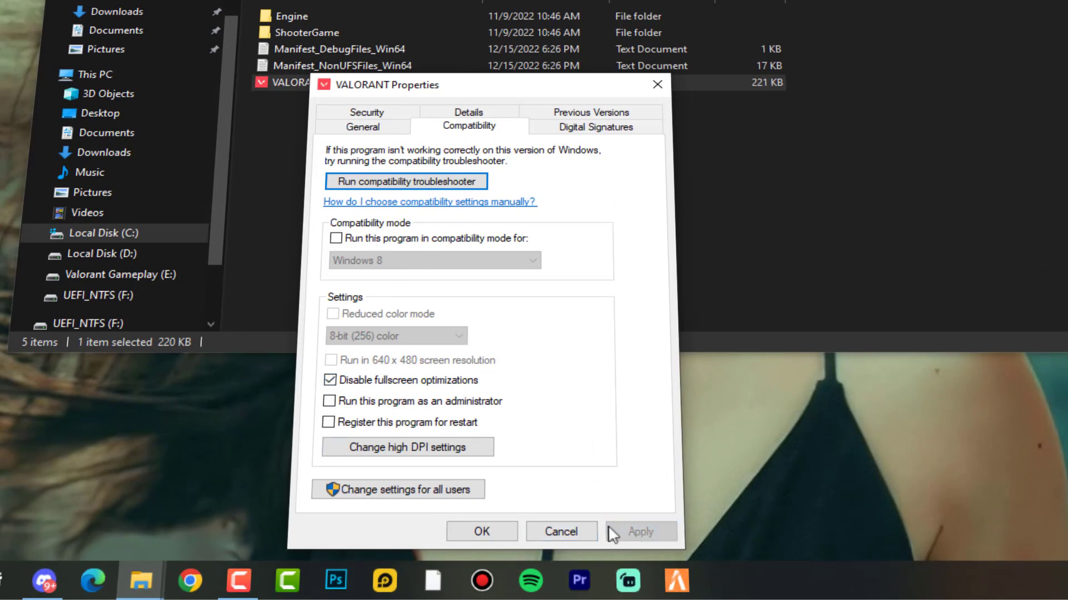
left_click(403, 455)
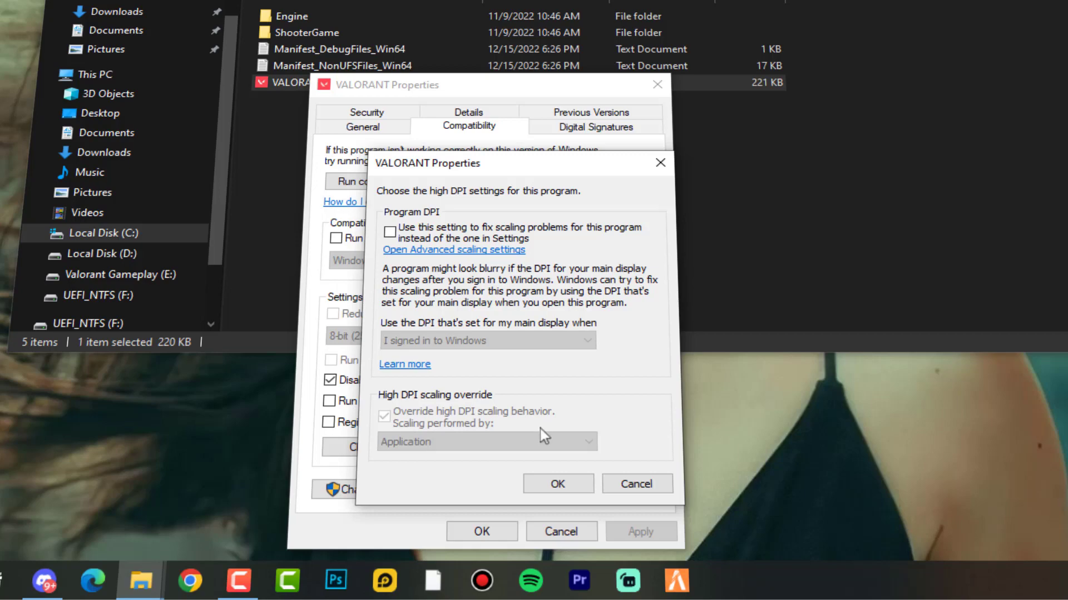
left_click(559, 485)
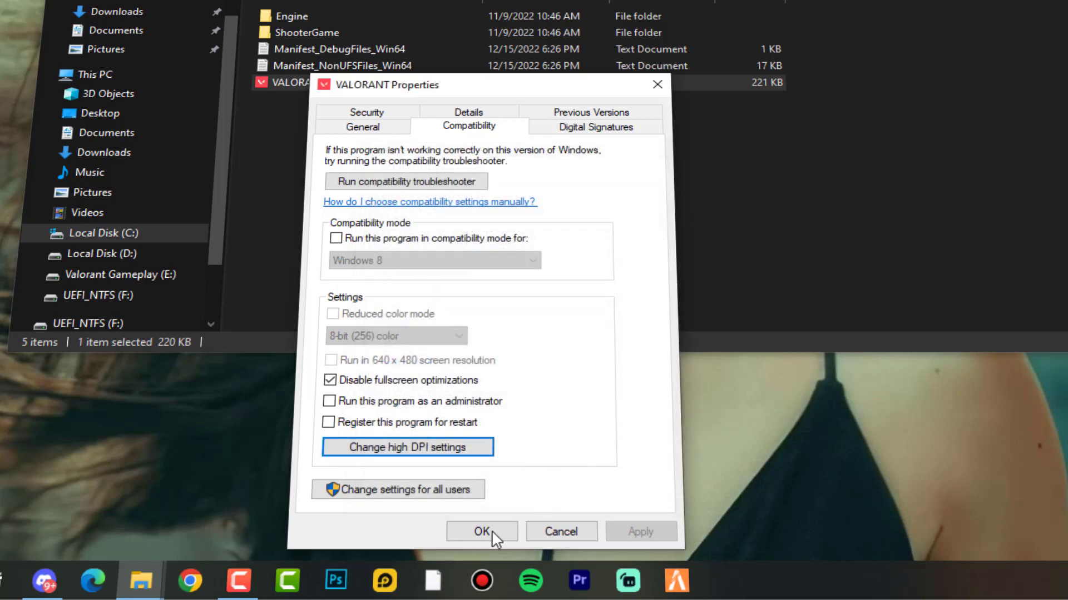
left_click(482, 531)
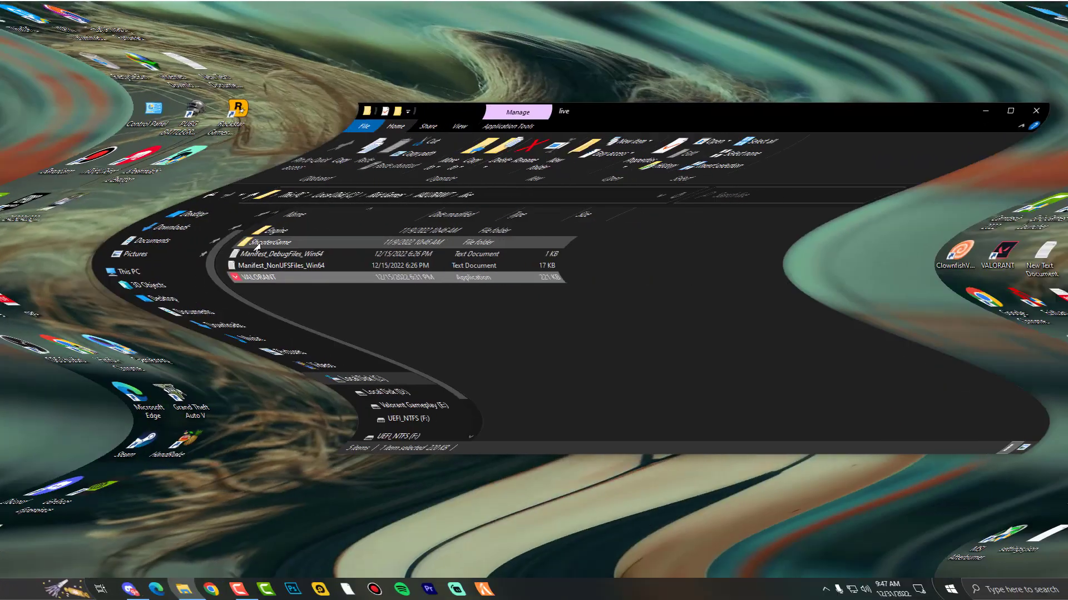
Open the ShooterGame\Binaries\Win64 folder.
double_click(257, 245)
double_click(273, 218)
double_click(273, 219)
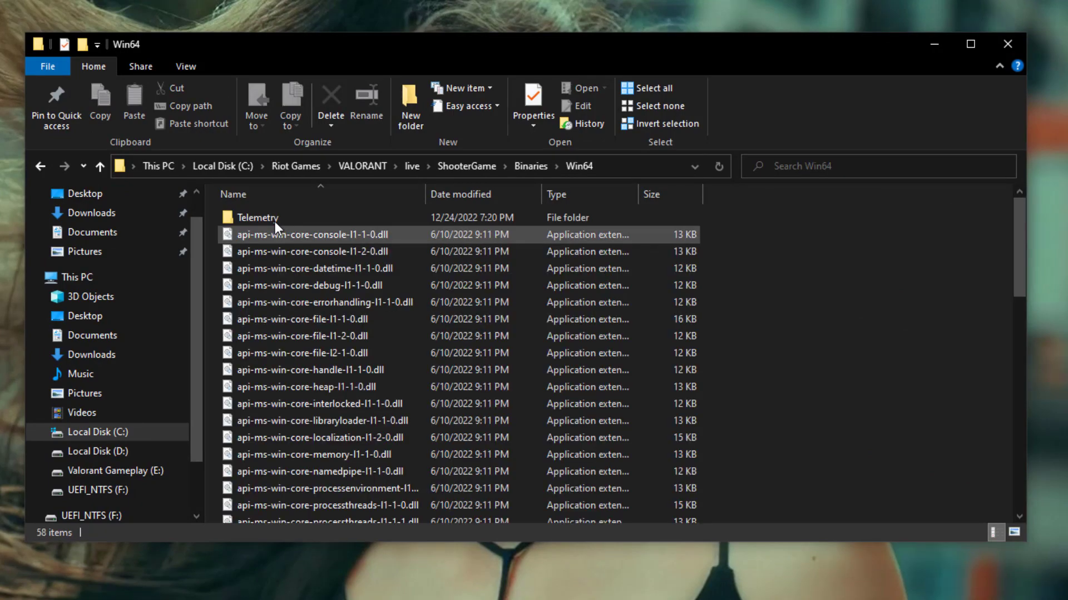
scroll(275, 226, "down", 13)
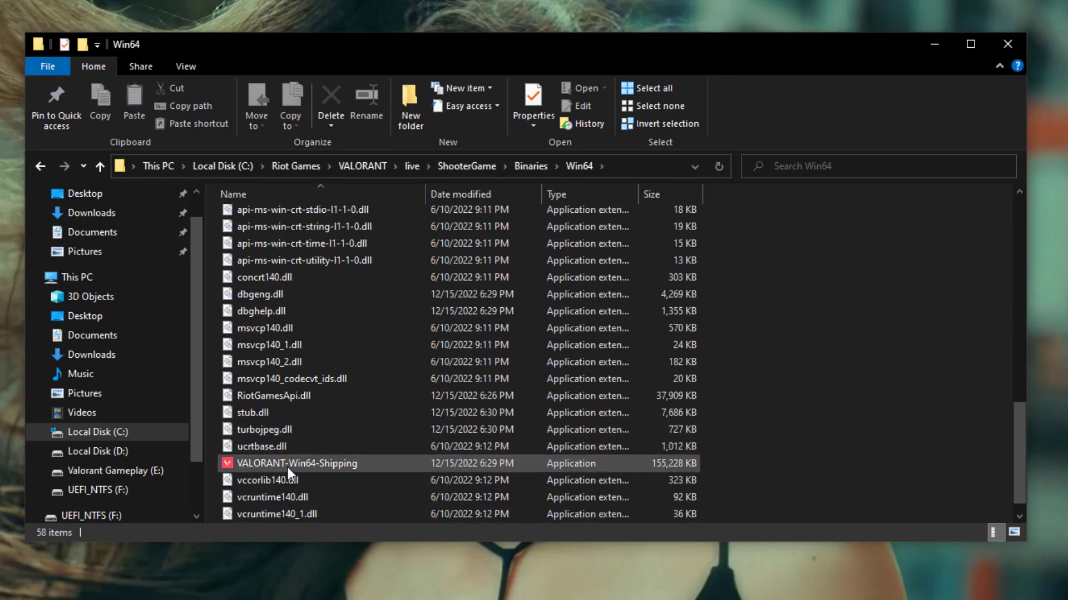
Disable fullscreen optimizations for VALORANT-Win64-Shipping and apply the change.
right_click(288, 467)
left_click(362, 453)
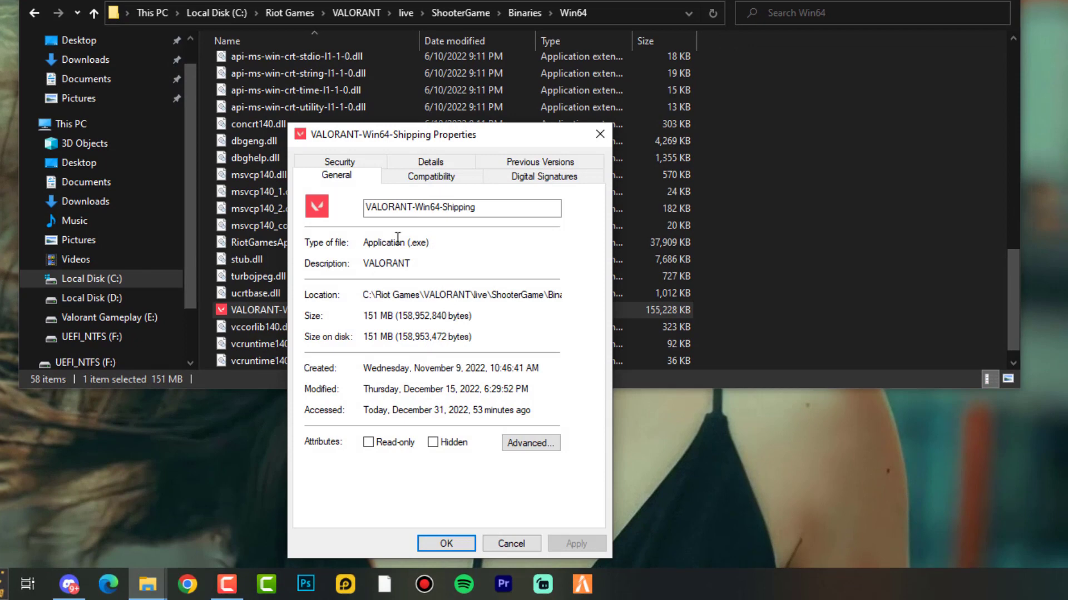
left_click(431, 176)
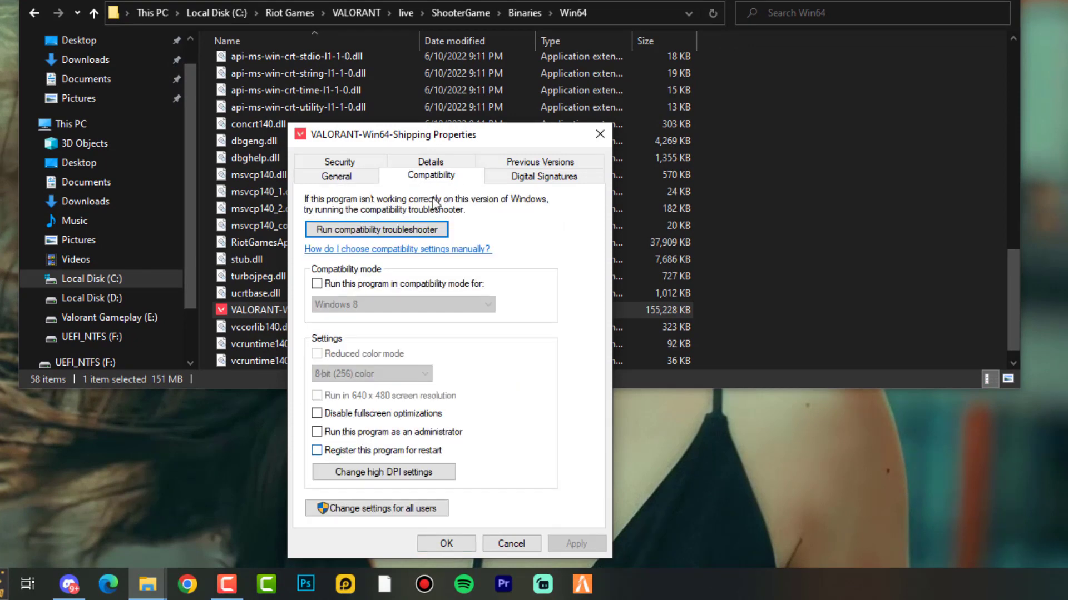
left_click(324, 415)
left_click(578, 543)
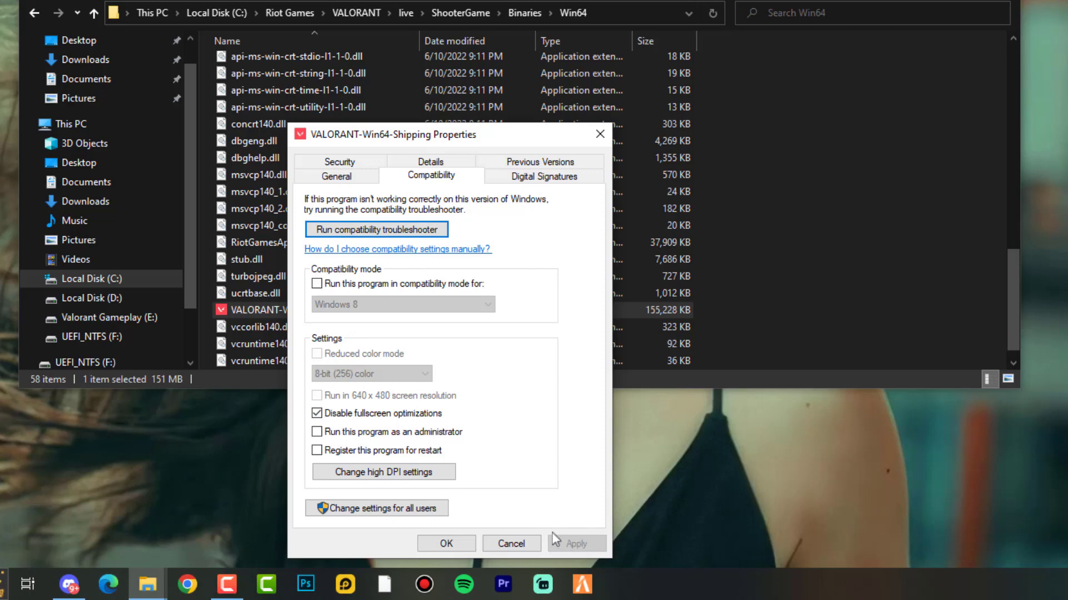
Enable the high DPI scaling override for VALORANT-Win64-Shipping, apply, and close Properties.
left_click(383, 472)
left_click(378, 454)
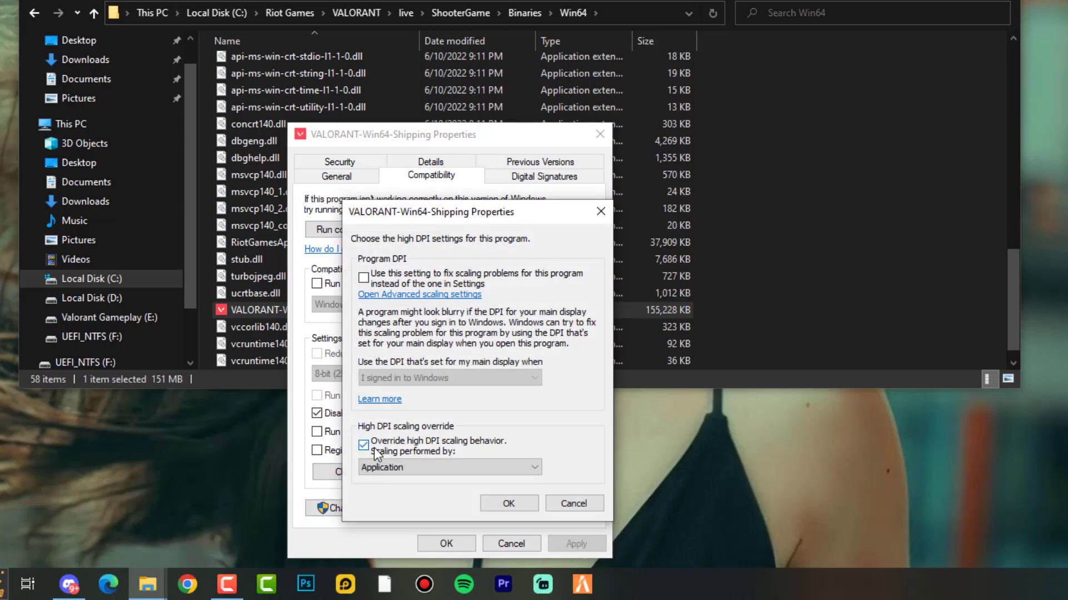
left_click(507, 504)
left_click(575, 543)
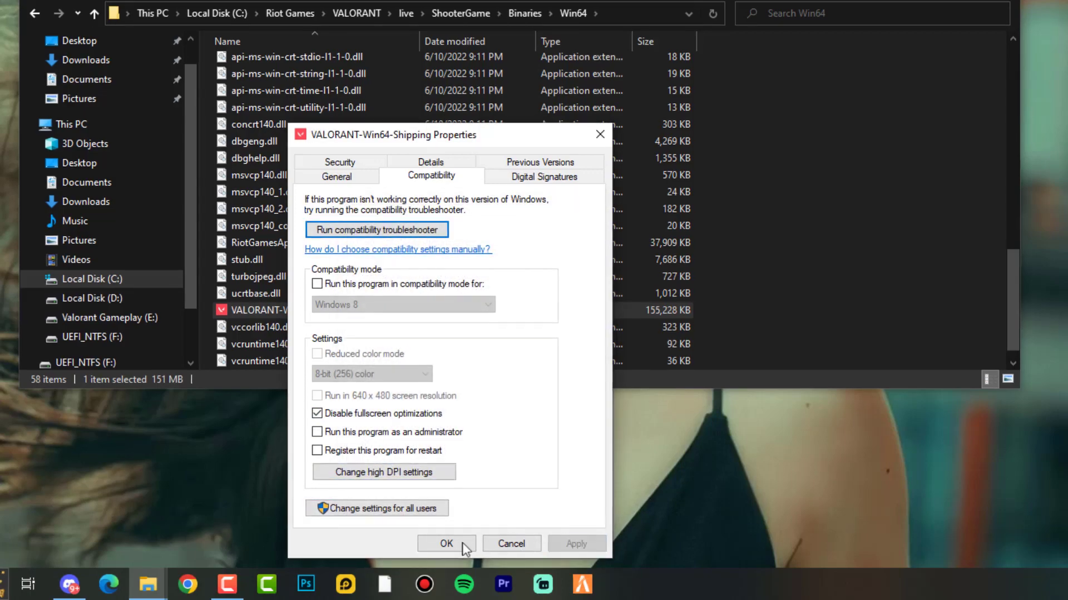
left_click(462, 543)
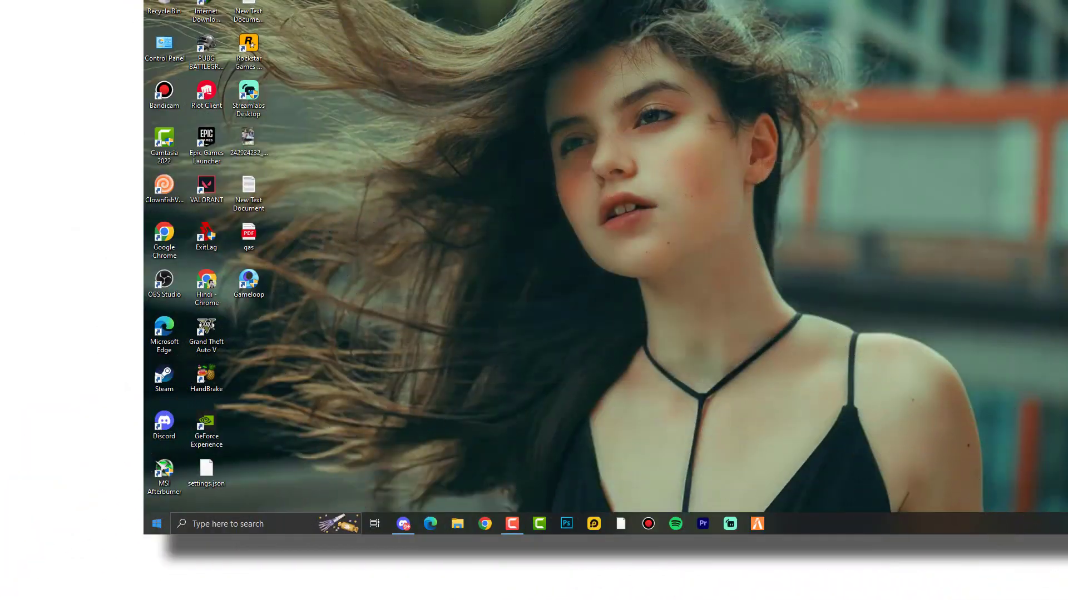
Search Settings for 'graphic', open Graphics settings, and expand the BootstrapPackagedGame entry.
key("super")
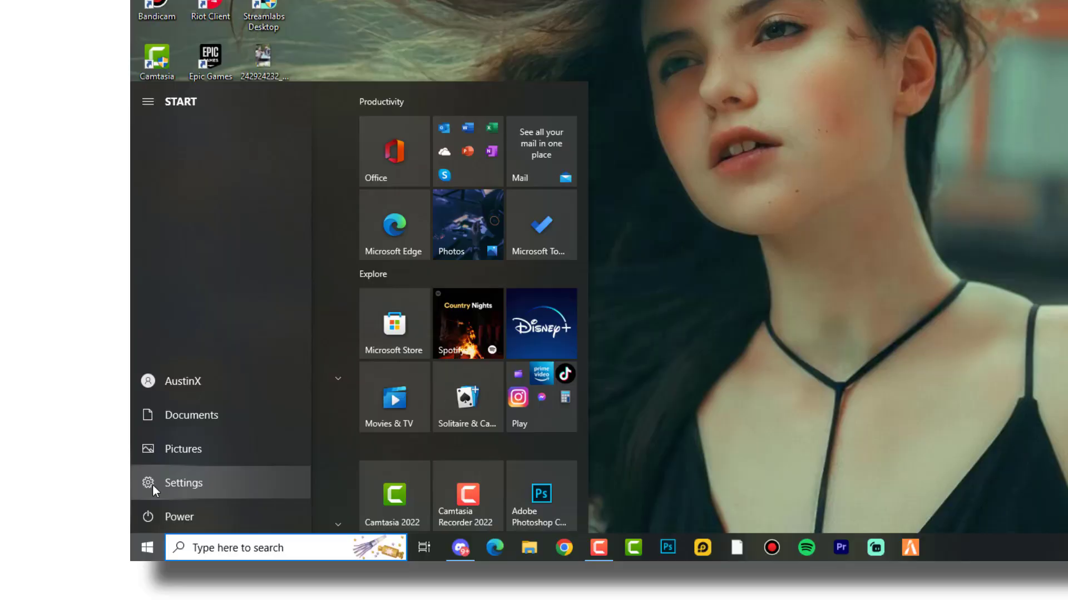
left_click(174, 475)
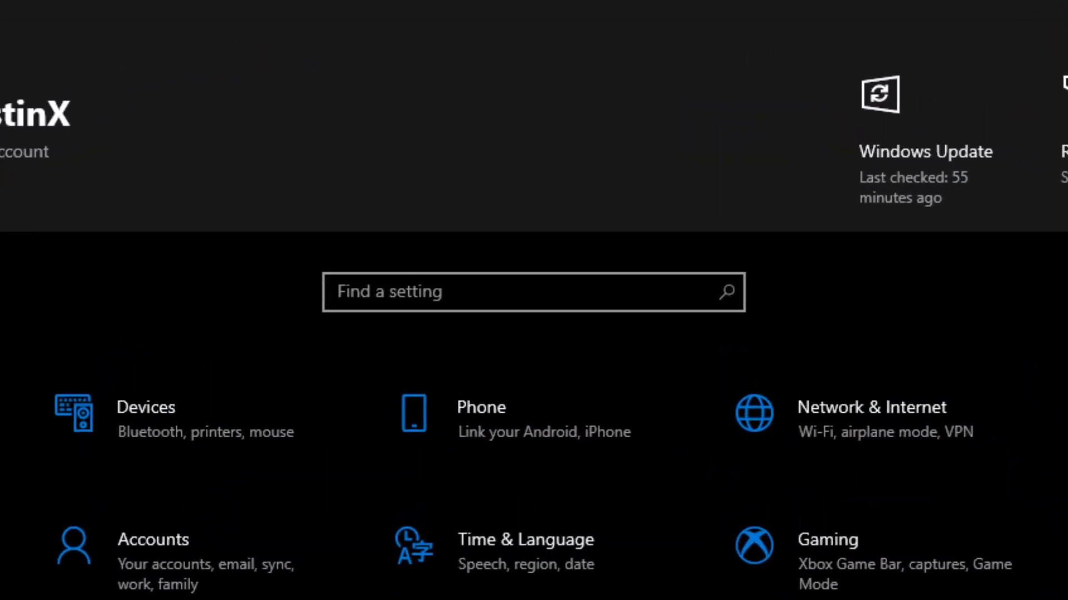
left_click(482, 180)
type("graphic")
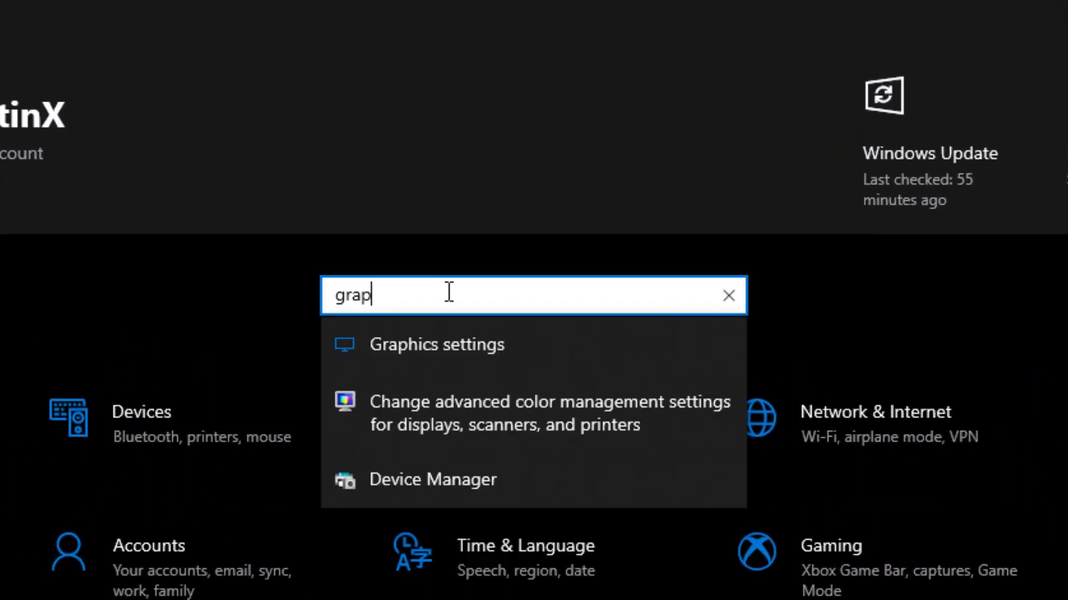
left_click(428, 340)
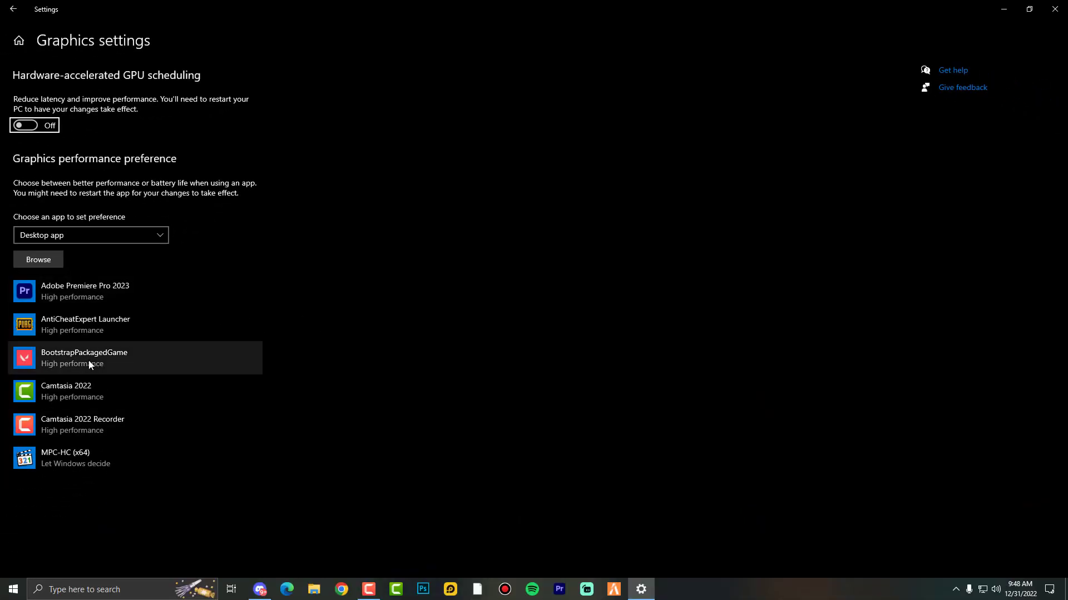
left_click(89, 362)
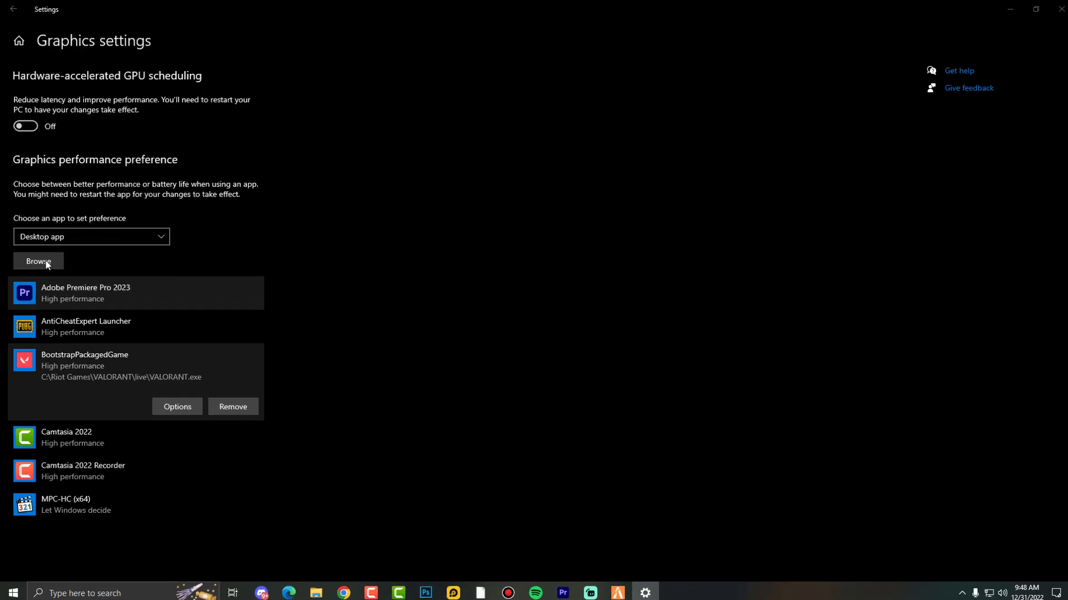
Browse to Riot Games\VALORANT\live\ShooterGame\Binaries\Win64 and select VALORANT-Win64-Shipping.
left_click(38, 262)
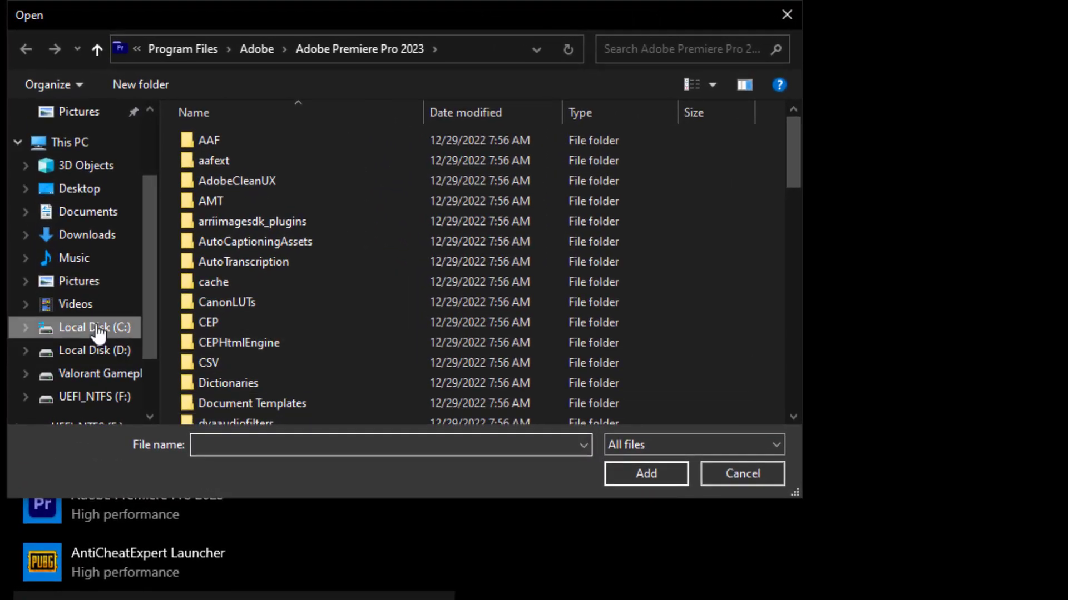
left_click(60, 187)
double_click(255, 262)
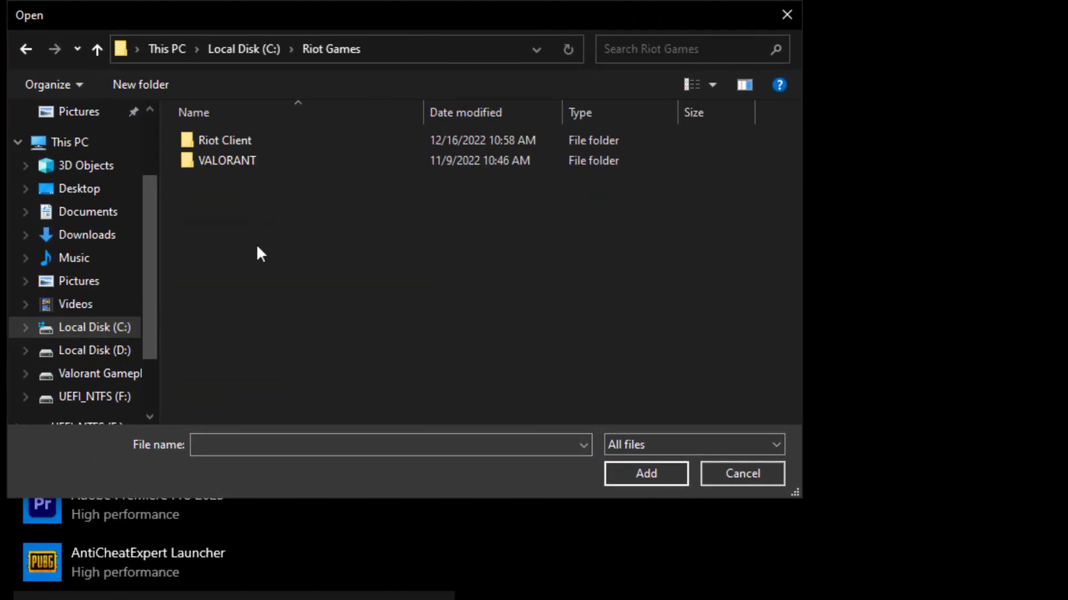
double_click(260, 160)
double_click(243, 141)
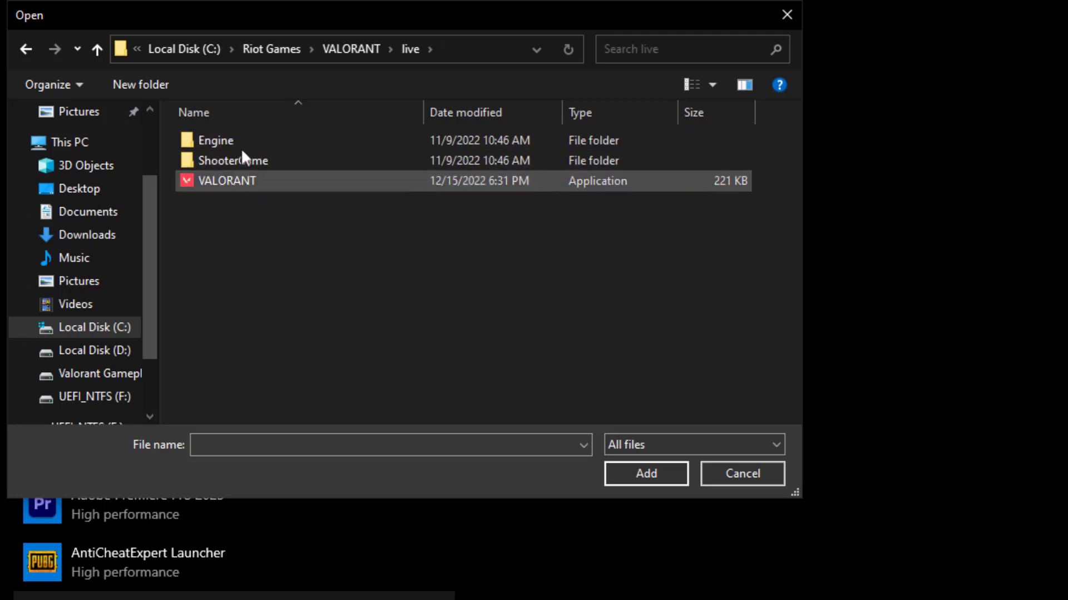
left_click(253, 175)
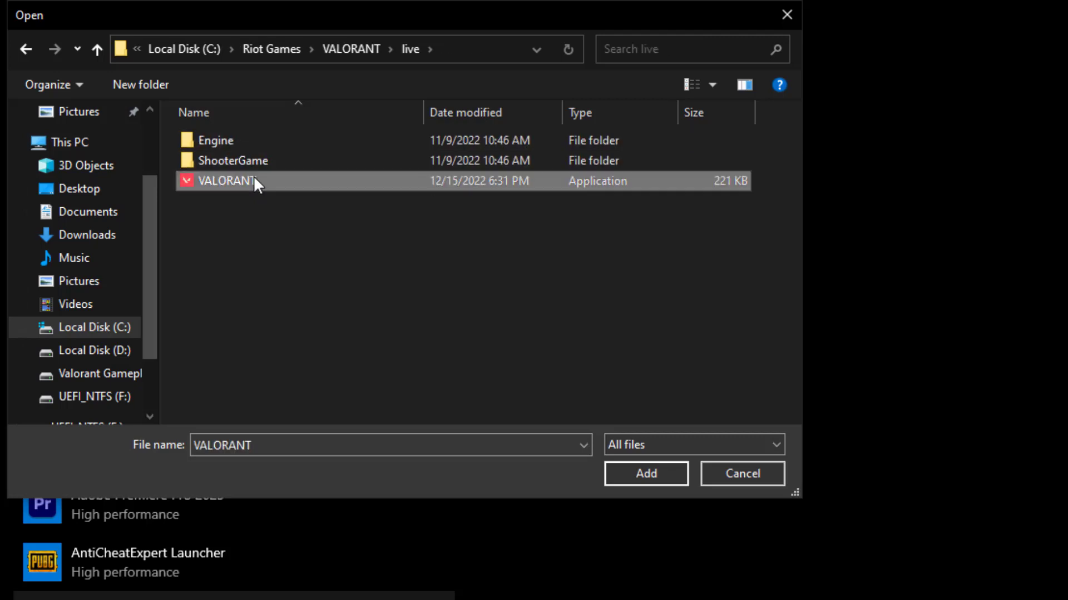
left_click(268, 159)
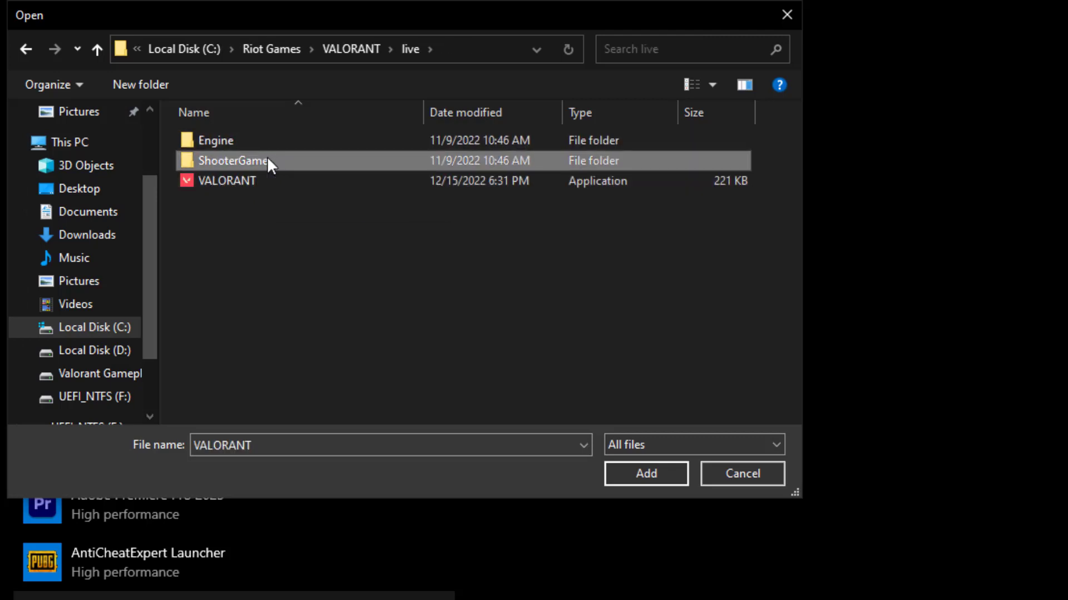
double_click(268, 160)
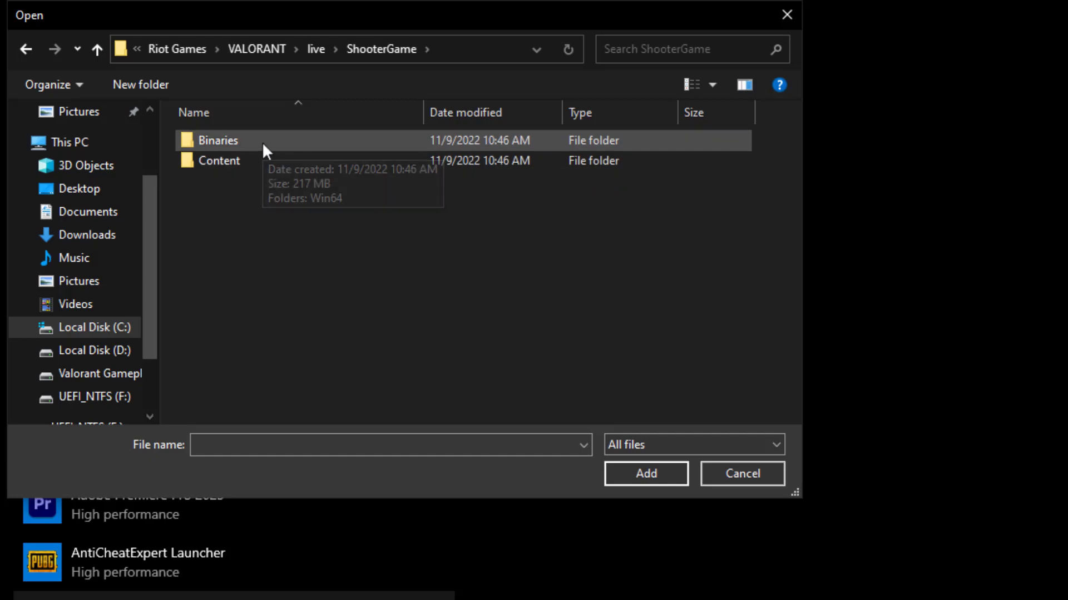
double_click(262, 142)
double_click(267, 140)
left_click(274, 161)
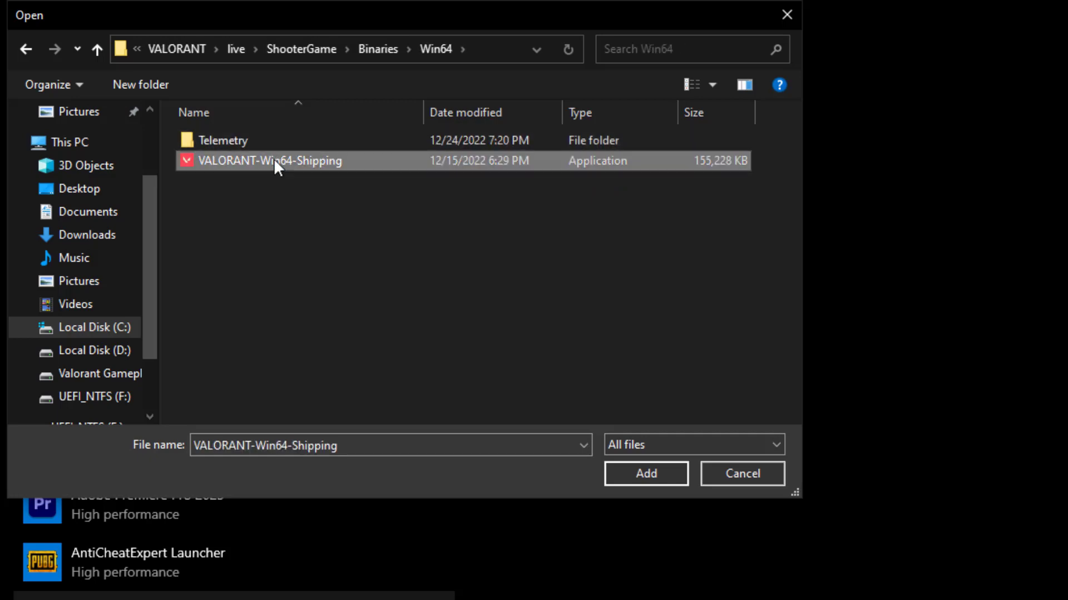
Add VALORANT-Win64-Shipping to the list and save it as High performance.
left_click(640, 473)
left_click(215, 482)
left_click(168, 547)
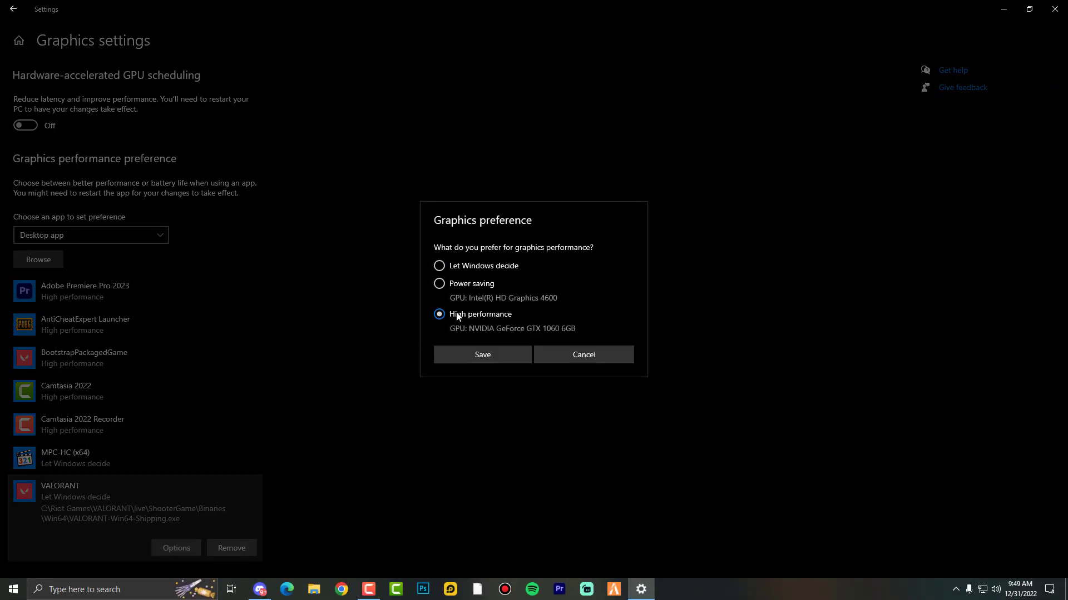
left_click(496, 359)
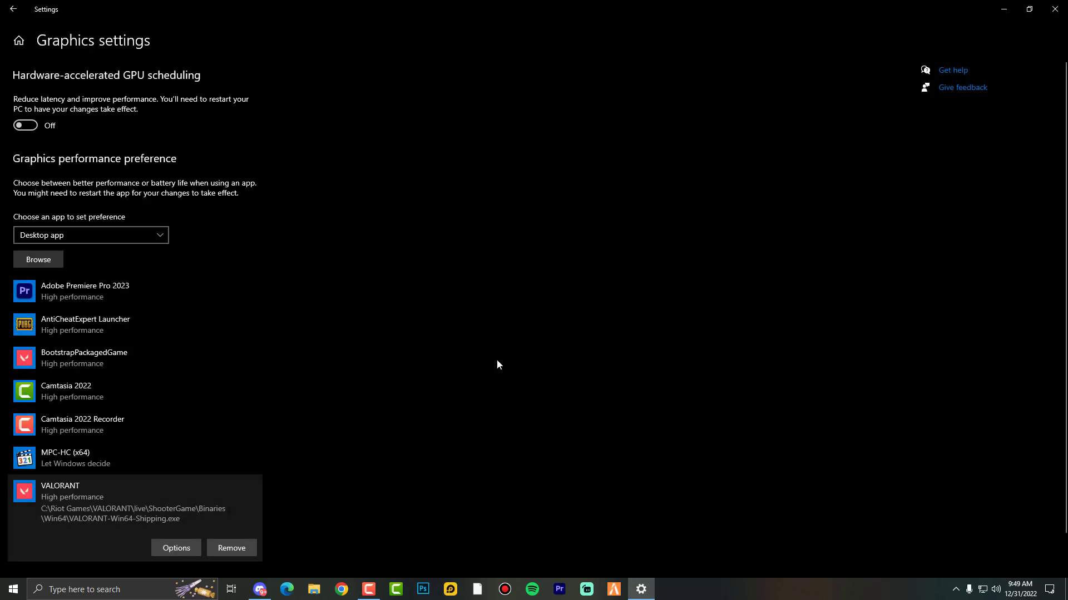
Open VALORANT's SETTINGS from the gear menu and scroll the General tab.
scroll(335, 404, "down", 1)
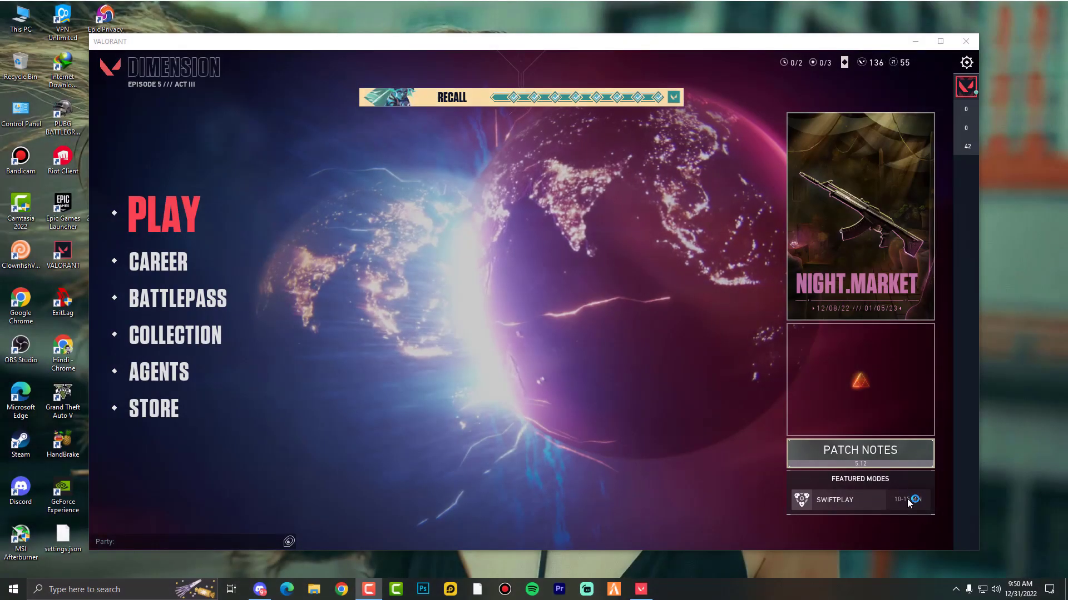
left_click(966, 63)
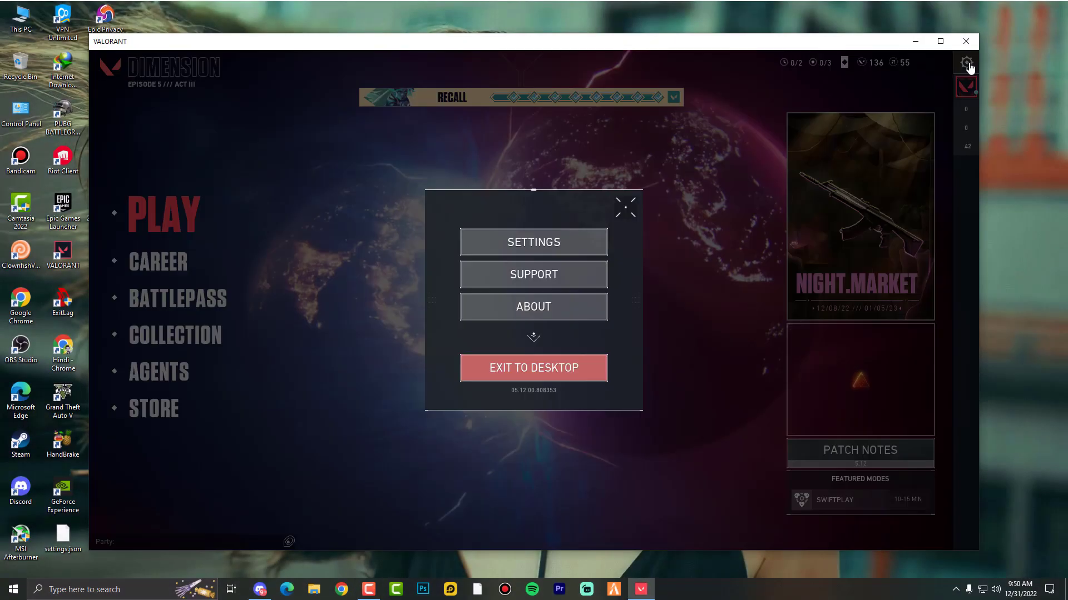
left_click(581, 239)
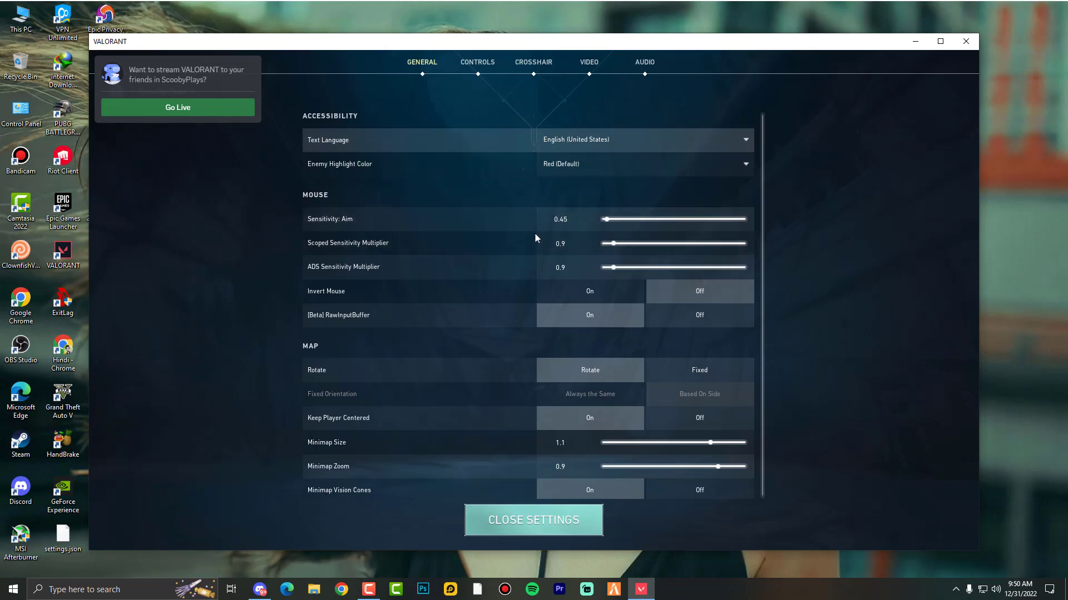
scroll(496, 203, "down", 6)
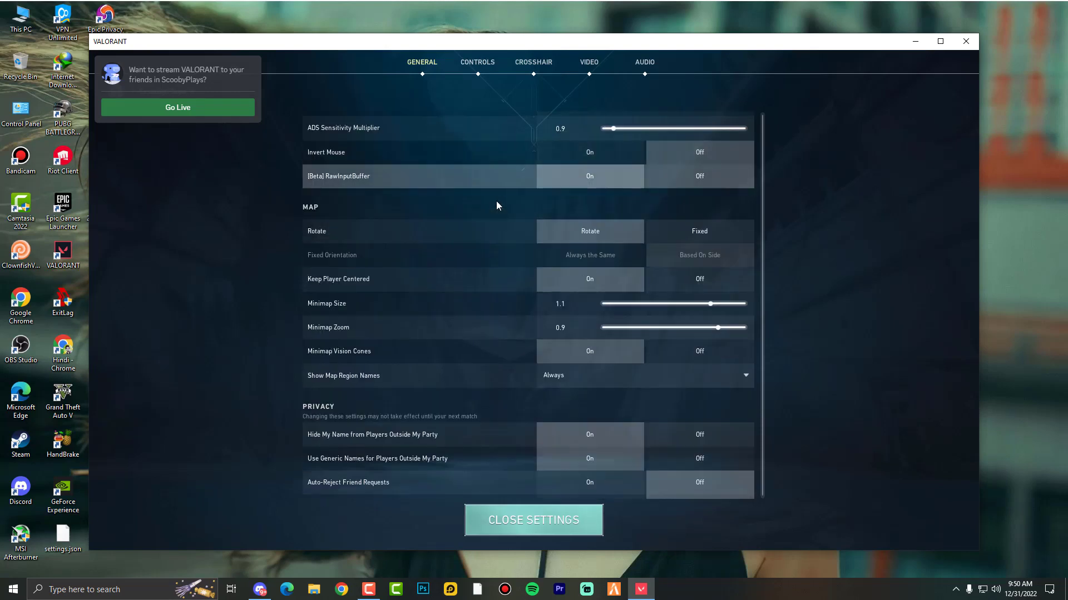
Go to VALORANT's Video settings, look over Graphics Quality, then return to General.
left_click(589, 62)
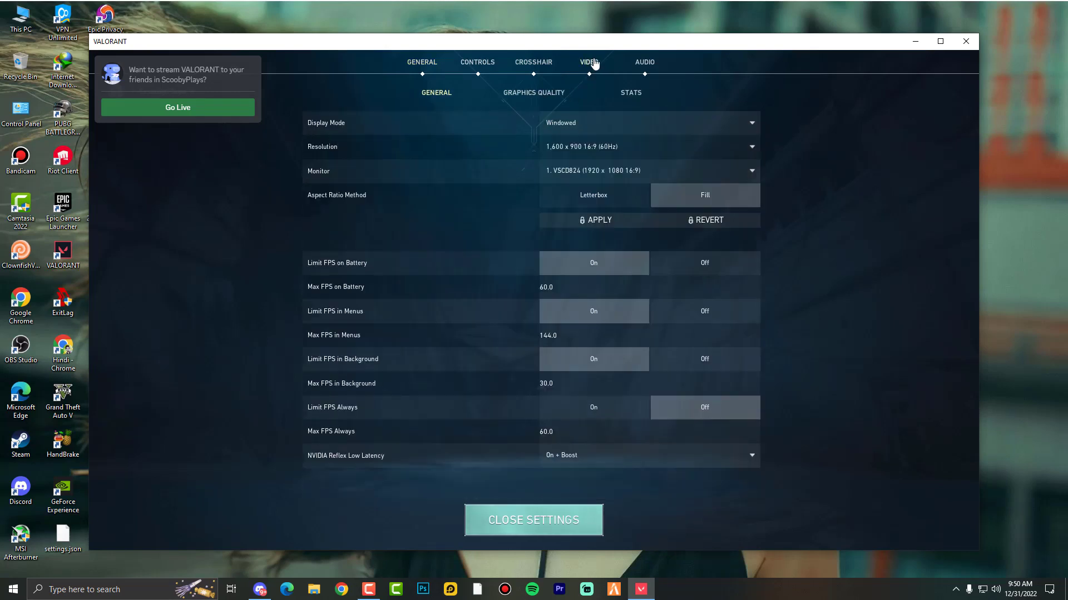
left_click(534, 95)
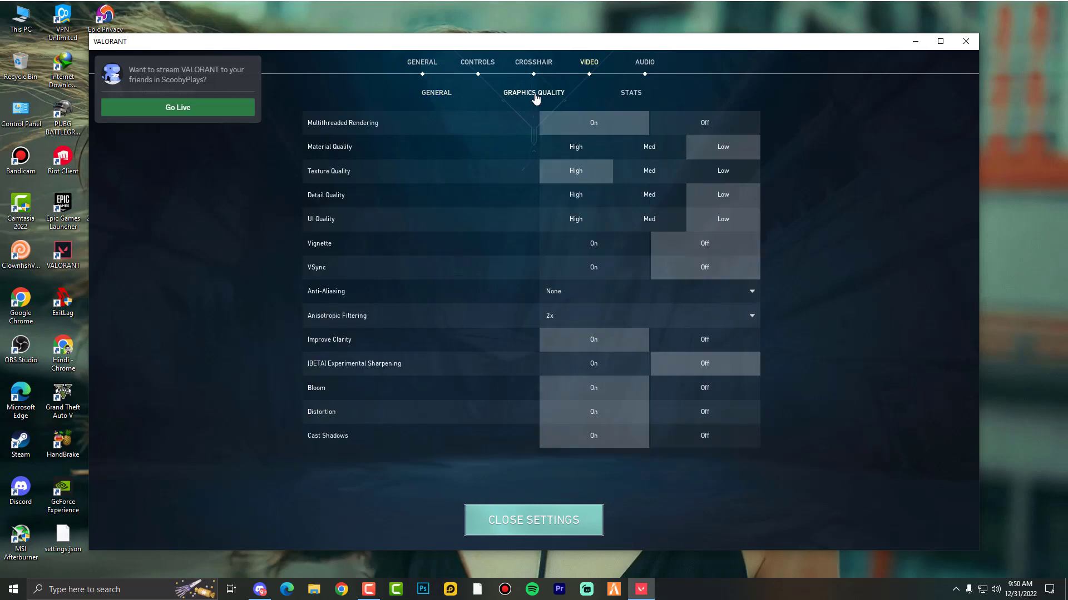
left_click(444, 95)
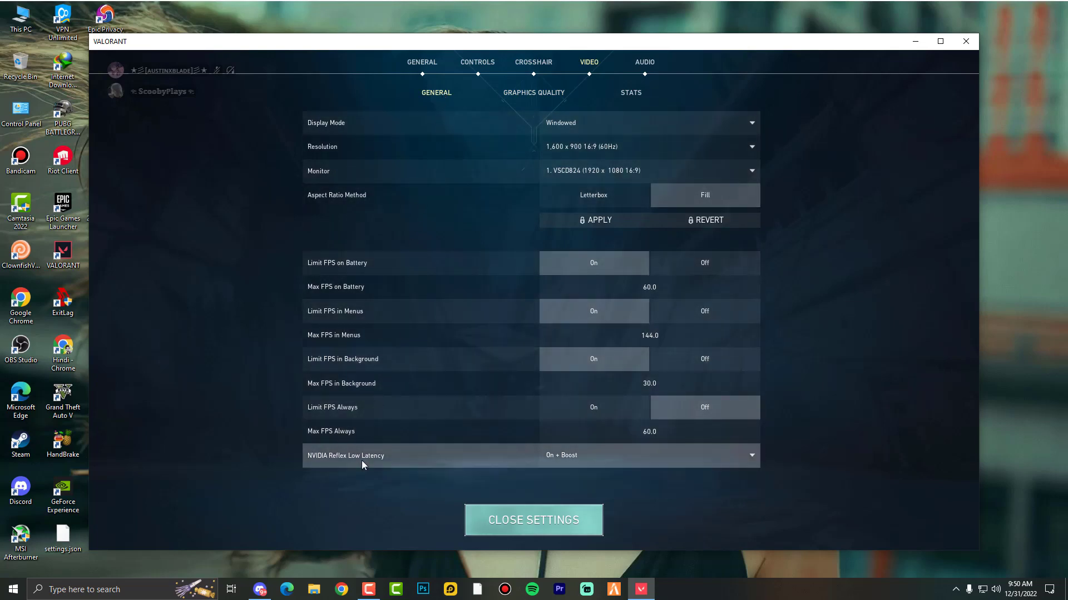
Try NVIDIA Reflex Low Latency at On and Off, then settle on On + Boost.
left_click(566, 456)
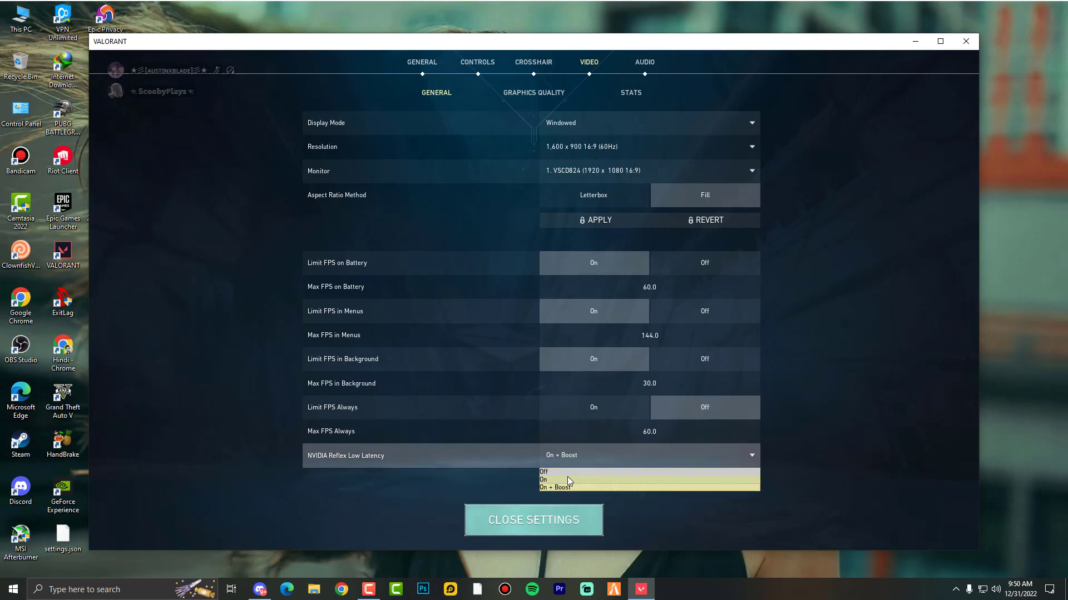
left_click(567, 480)
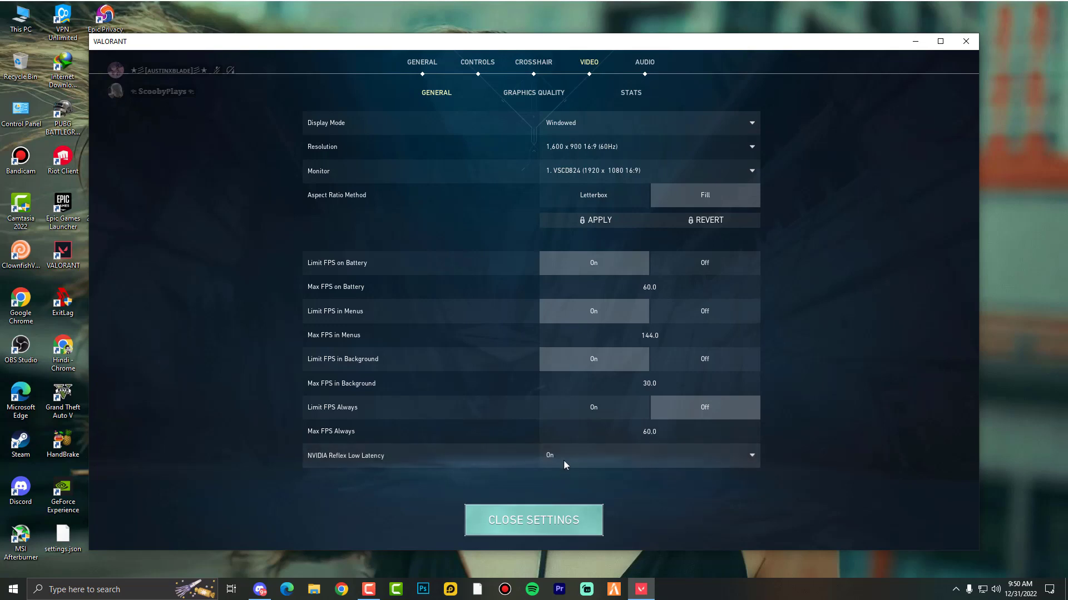
left_click(565, 459)
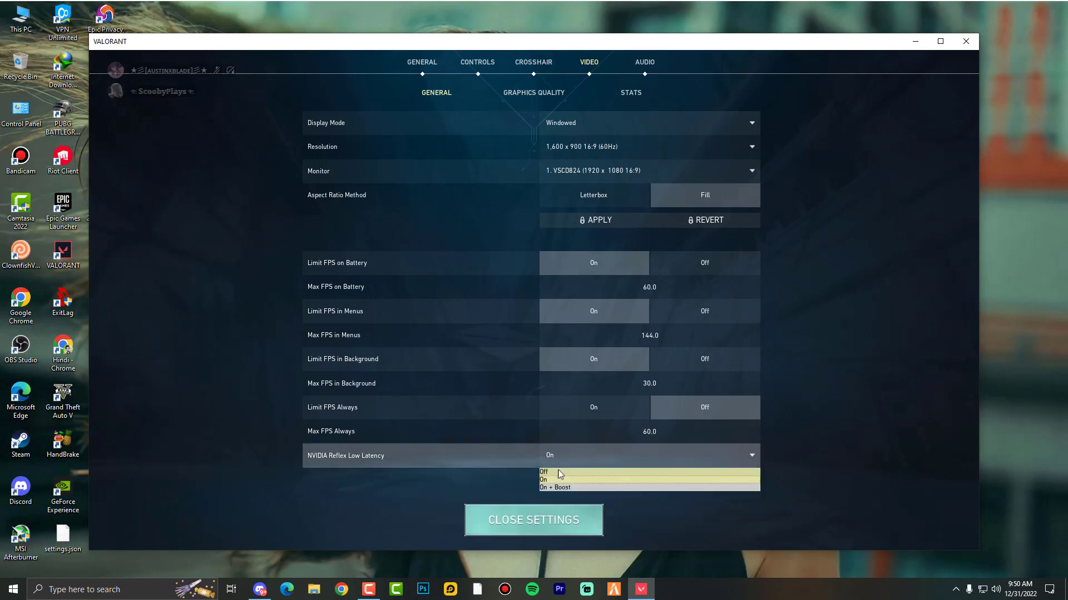
left_click(558, 472)
left_click(599, 457)
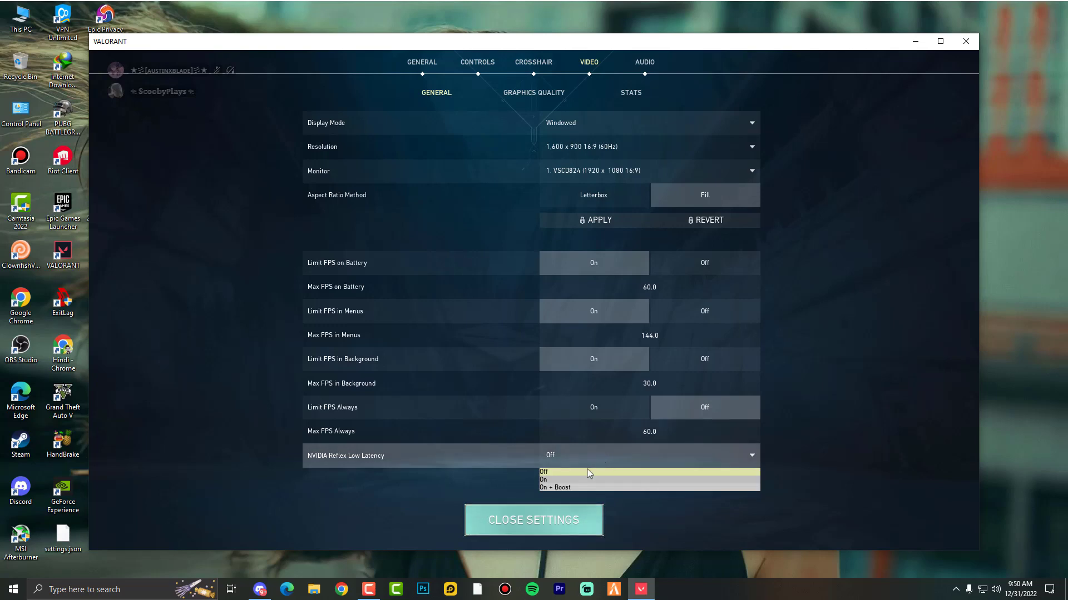
left_click(566, 488)
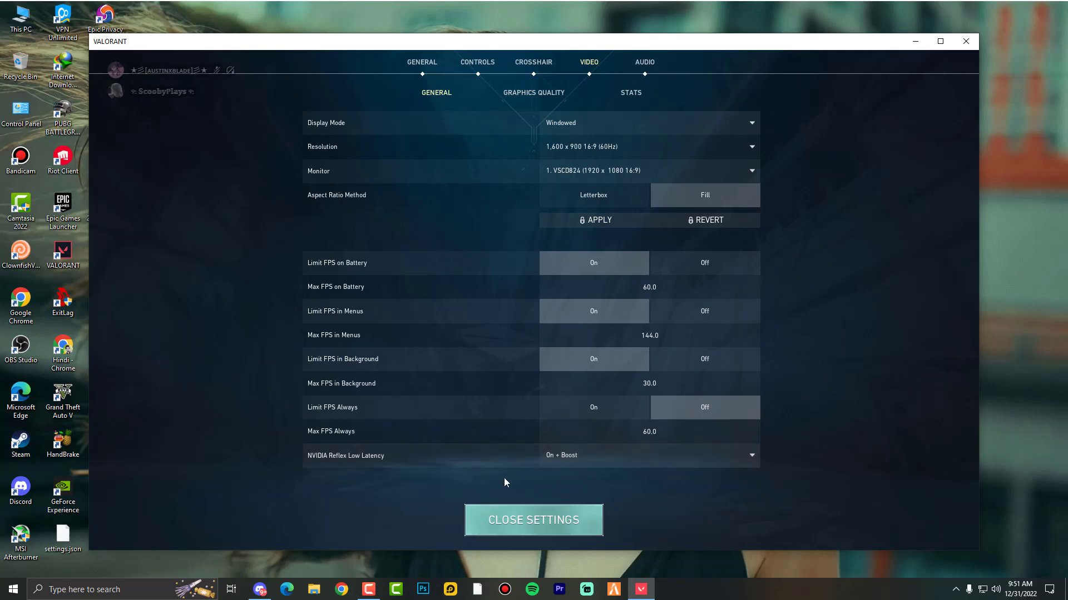
left_click(569, 462)
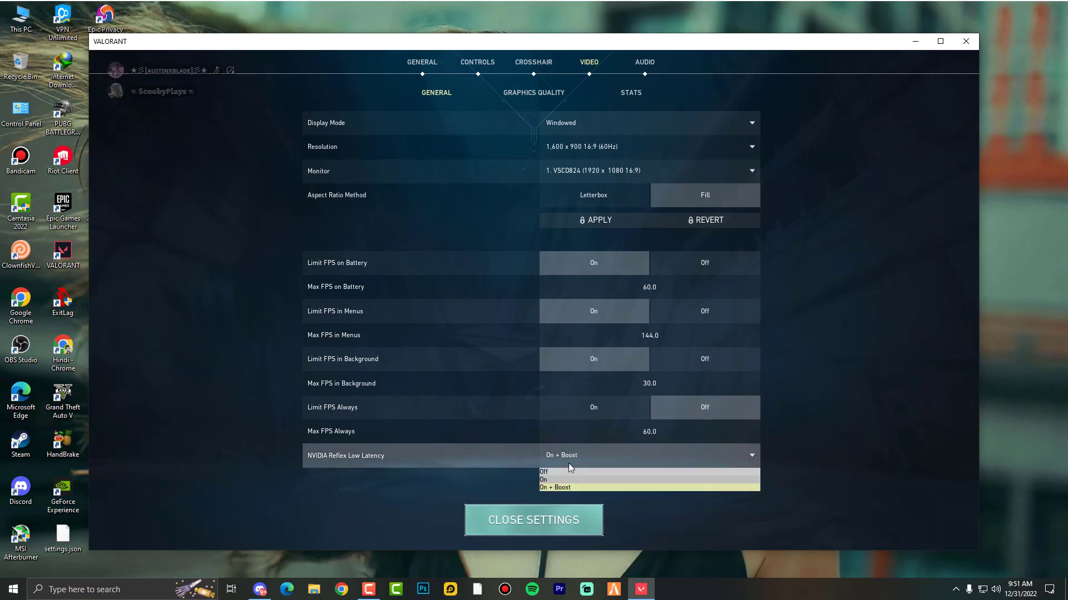
left_click(560, 487)
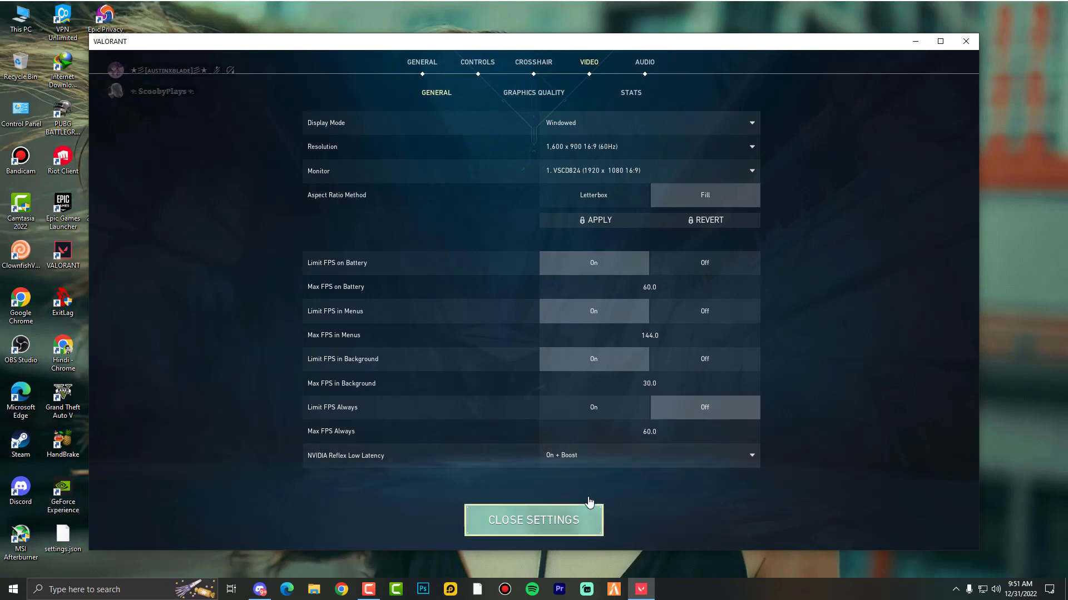
Close VALORANT's settings to get back to the main menu with Play, Career and Store.
left_click(562, 518)
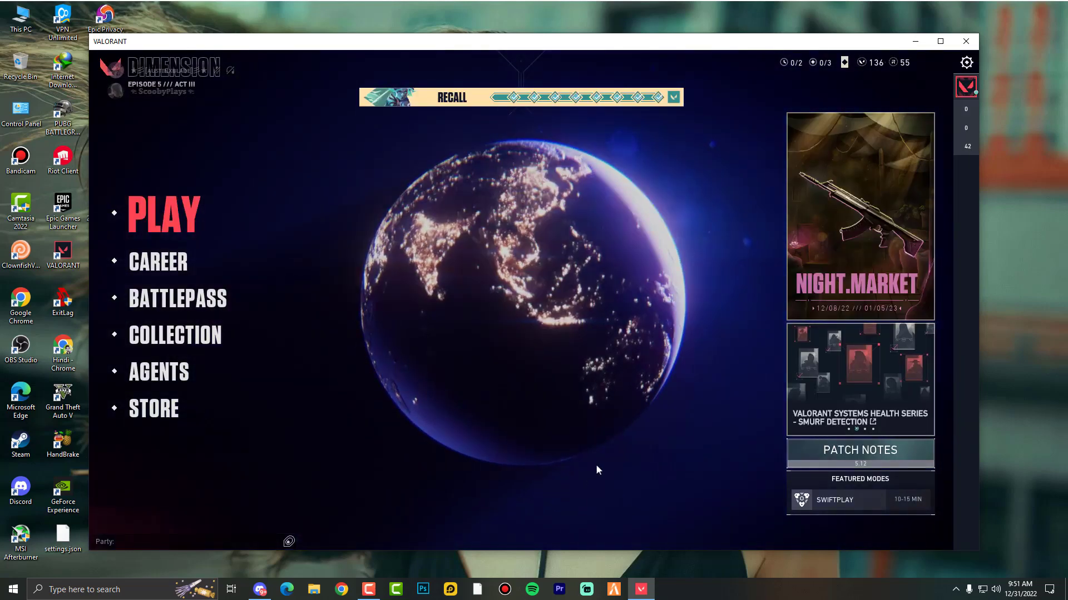